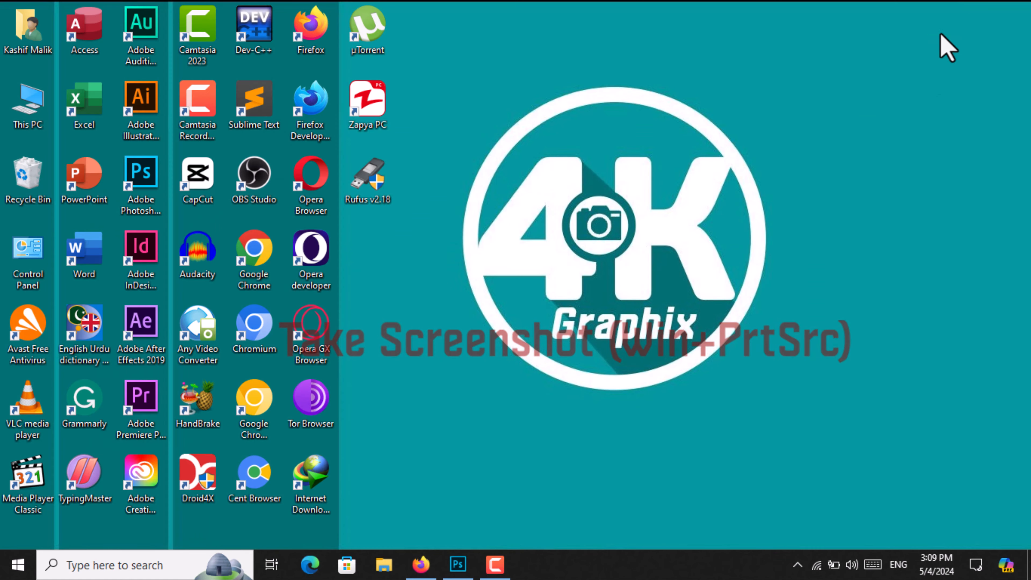
Switch to Photoshop and create a new 800 x 800 pixel document at 96 pixels/inch in RGB Color with white background
left_click(460, 563)
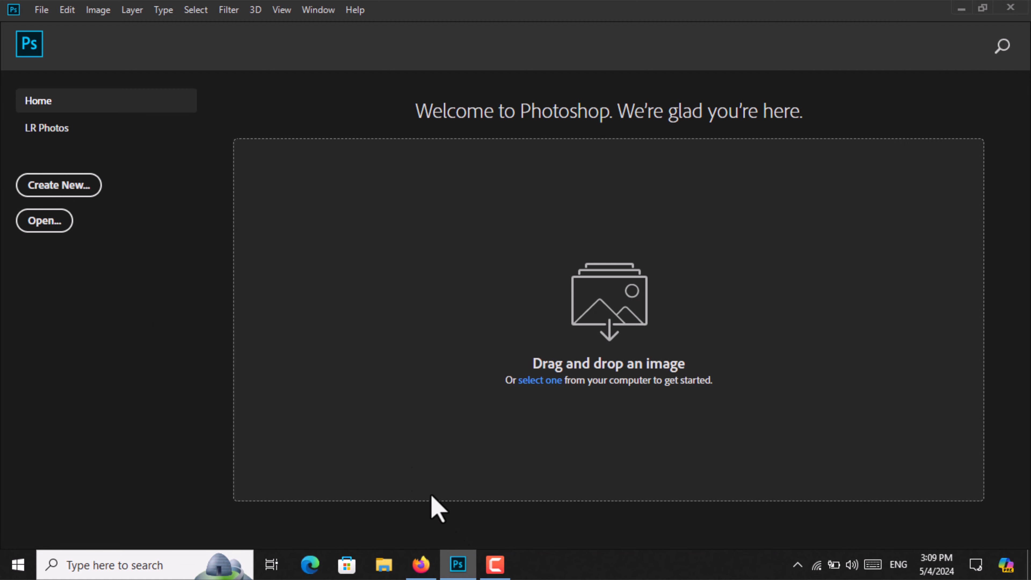
left_click(62, 187)
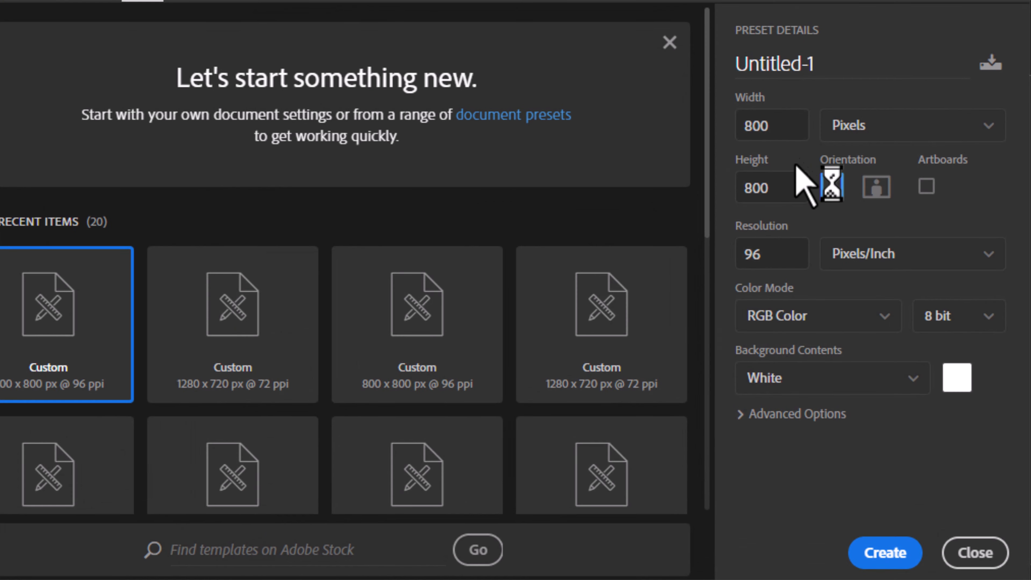
left_click(761, 182)
left_click(798, 199)
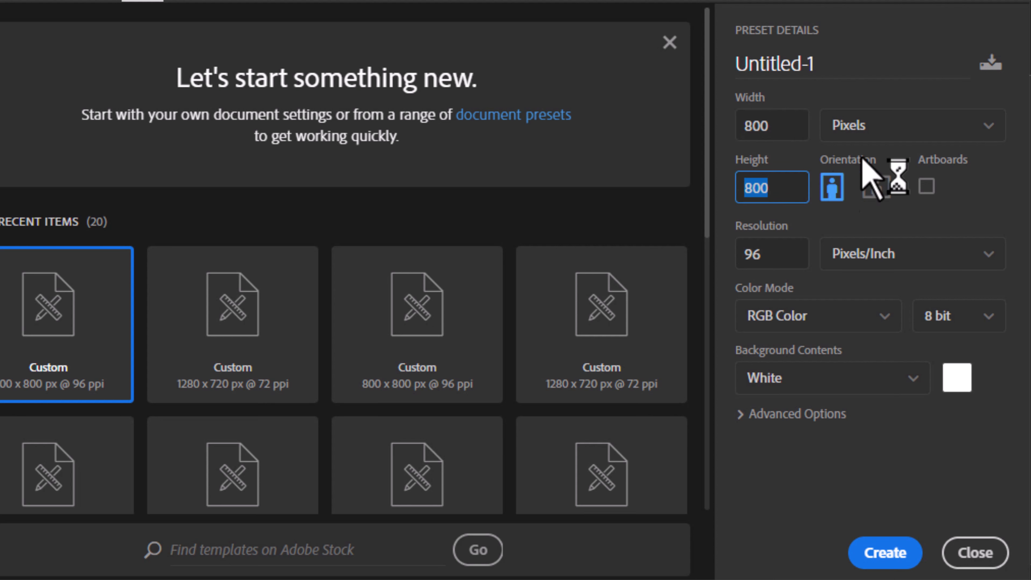
left_click(924, 137)
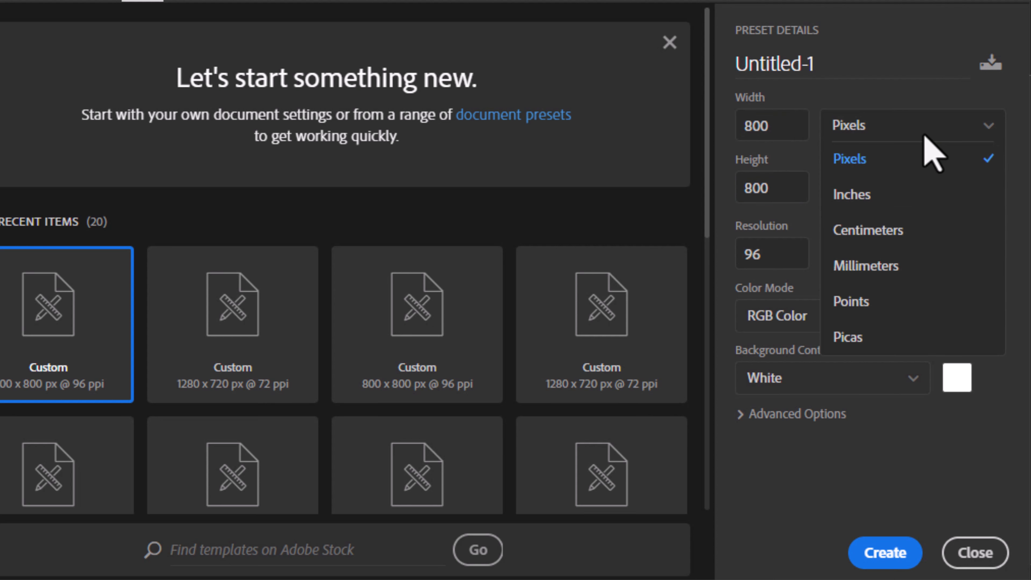
left_click(896, 158)
left_click(771, 260)
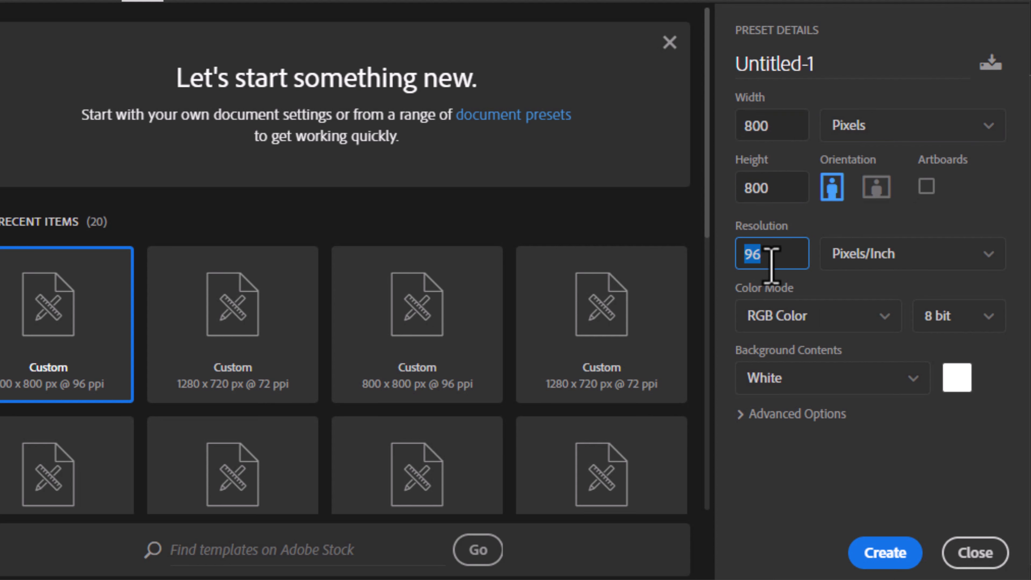
left_click(826, 327)
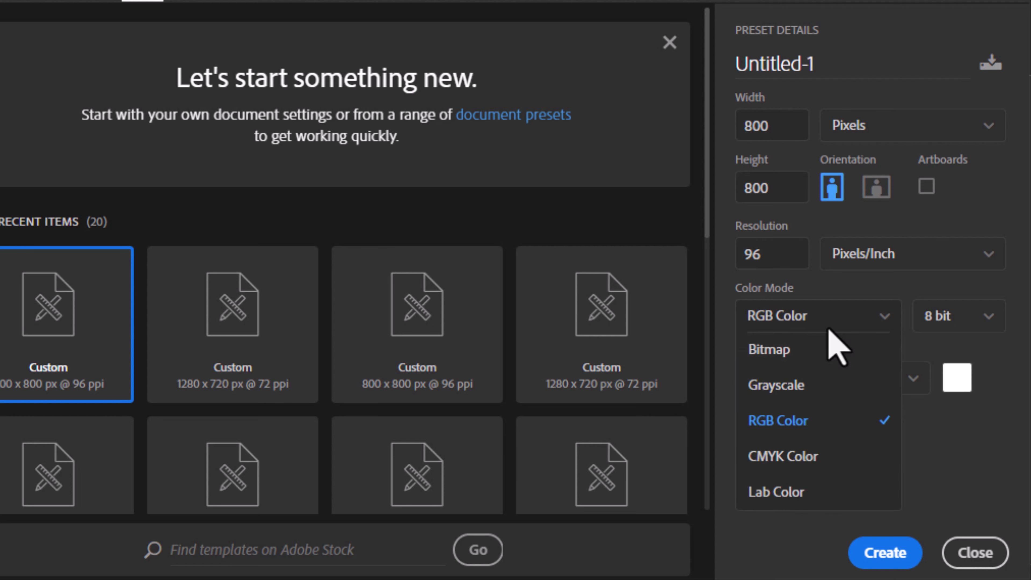
left_click(828, 422)
left_click(885, 552)
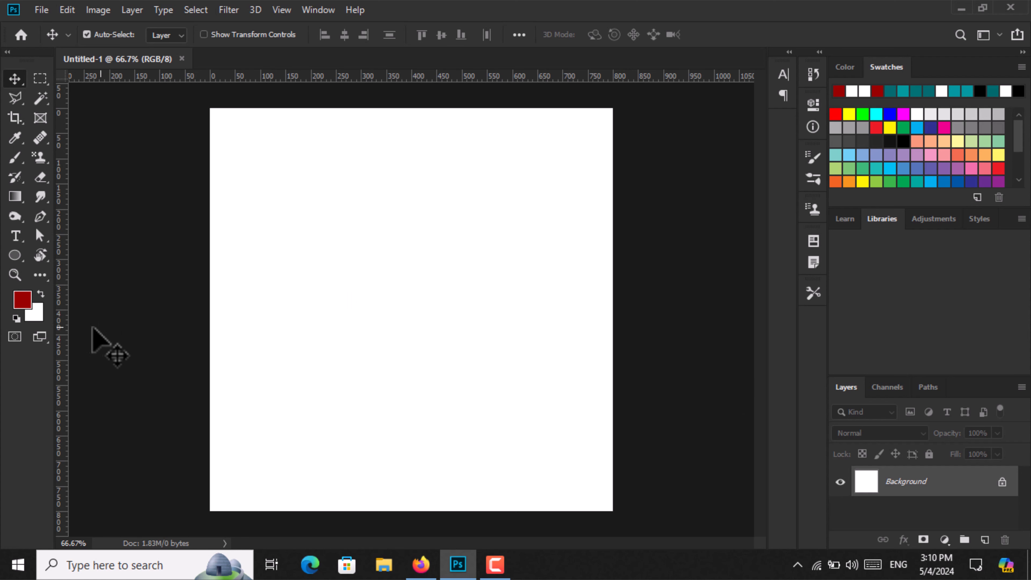
Open the image Screenshot (225) from the Screenshots folder in Pictures
left_click(40, 10)
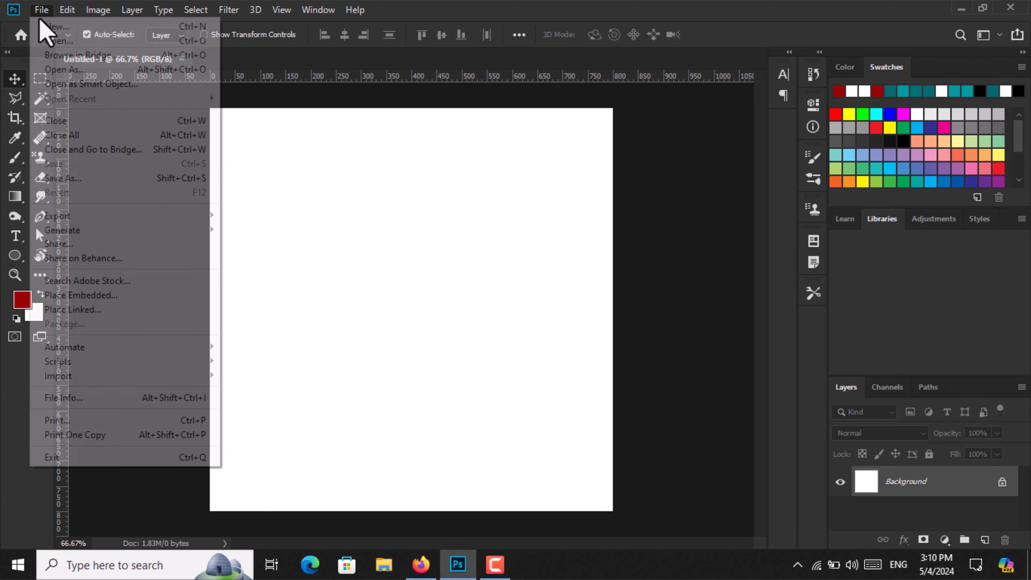
key("Escape")
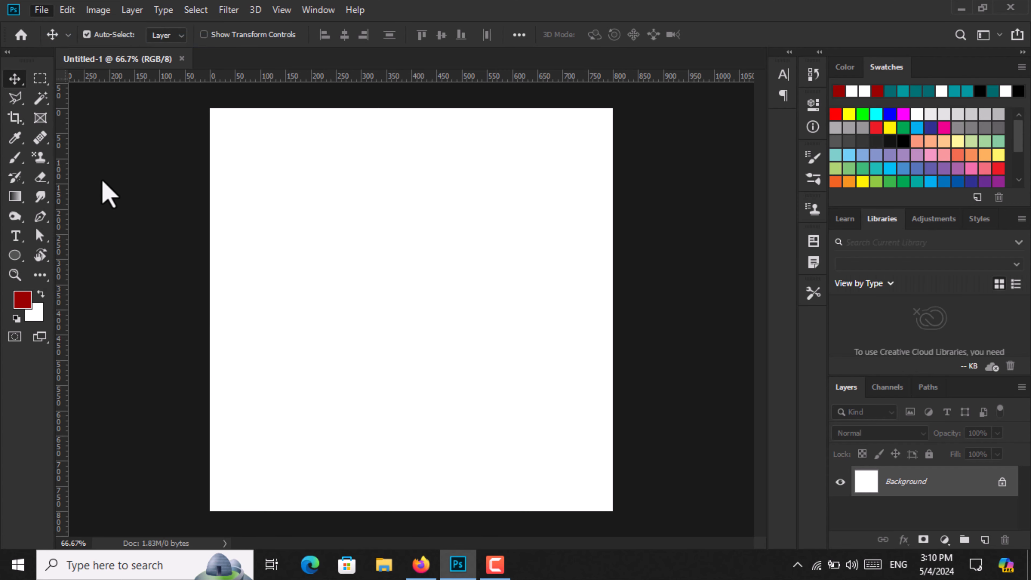
key("ctrl+o")
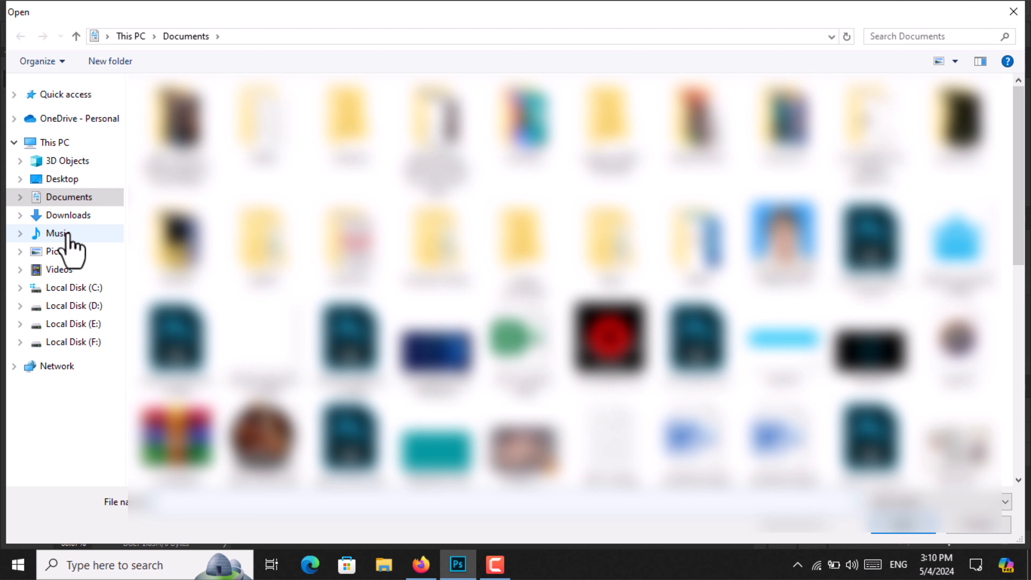
left_click(65, 252)
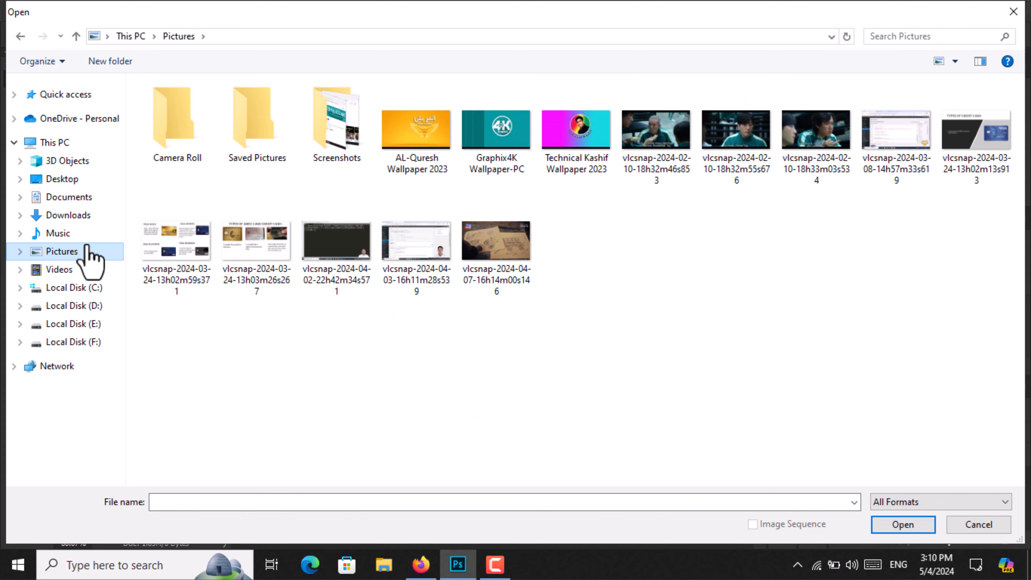
double_click(357, 140)
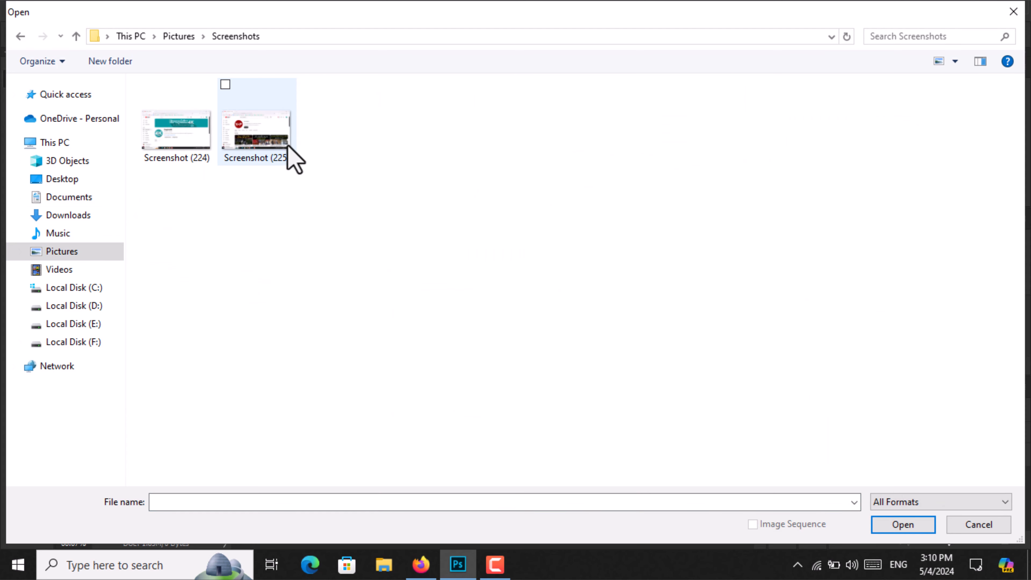
double_click(288, 157)
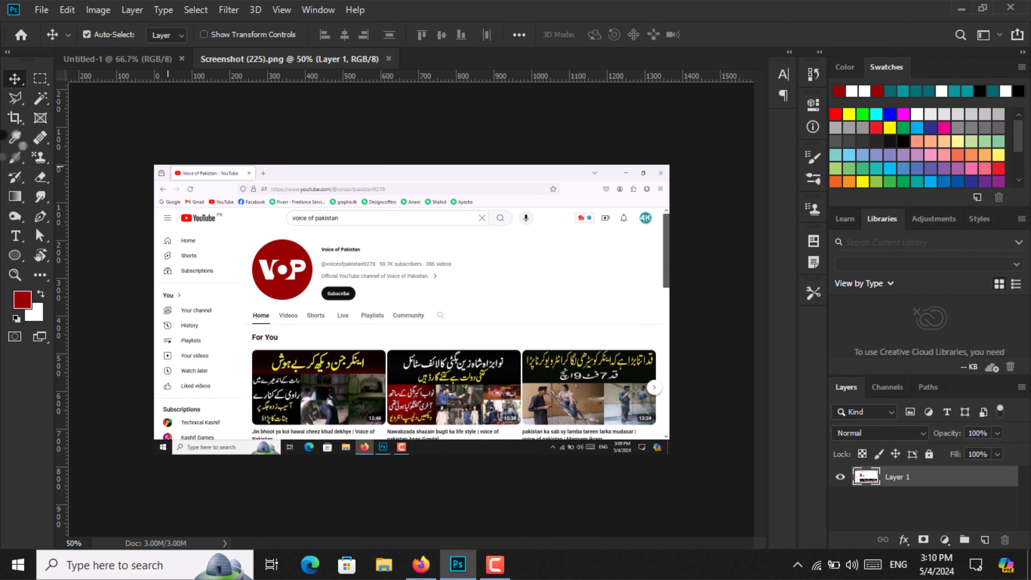
Sample the dark red of the VOP logo with the Eyedropper and fill the Untitled-1 background with it
left_click(16, 139)
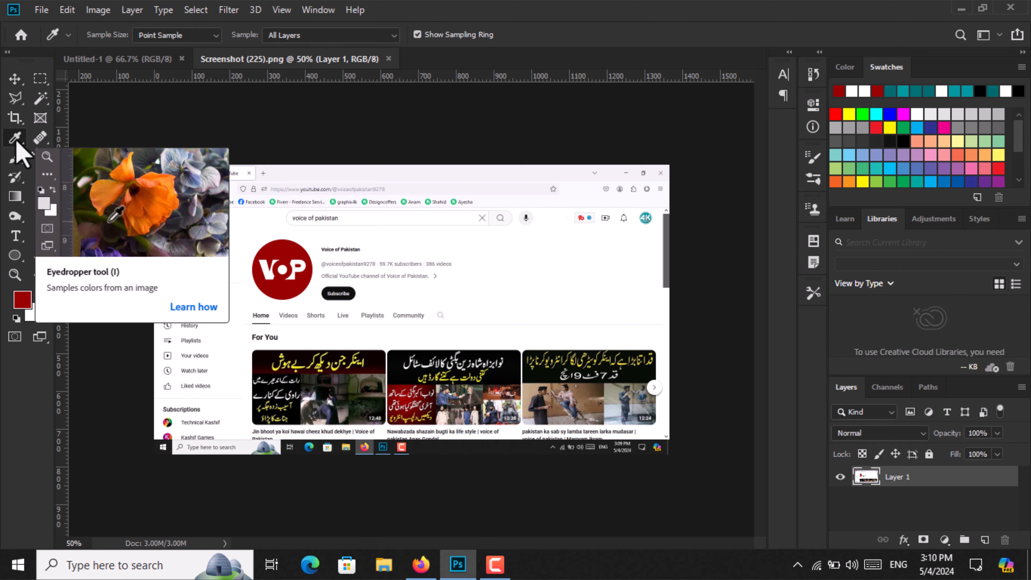
left_click(271, 259)
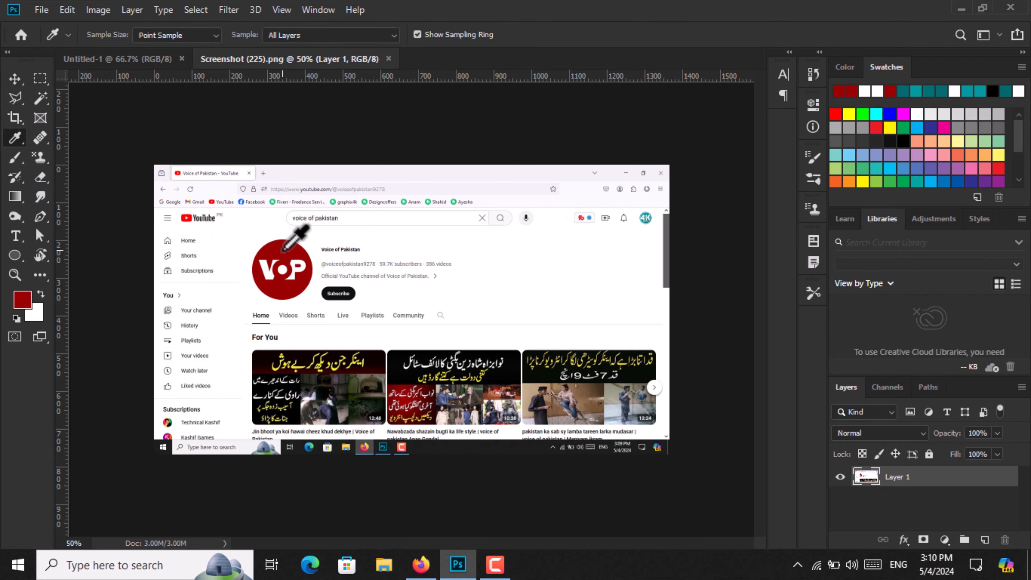
left_click(122, 59)
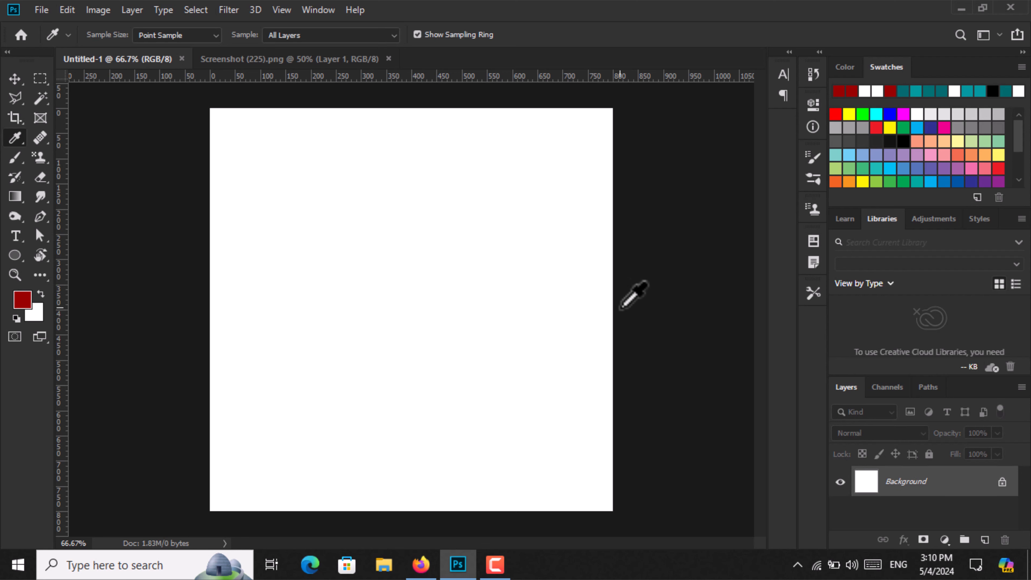
key("alt+BackSpace")
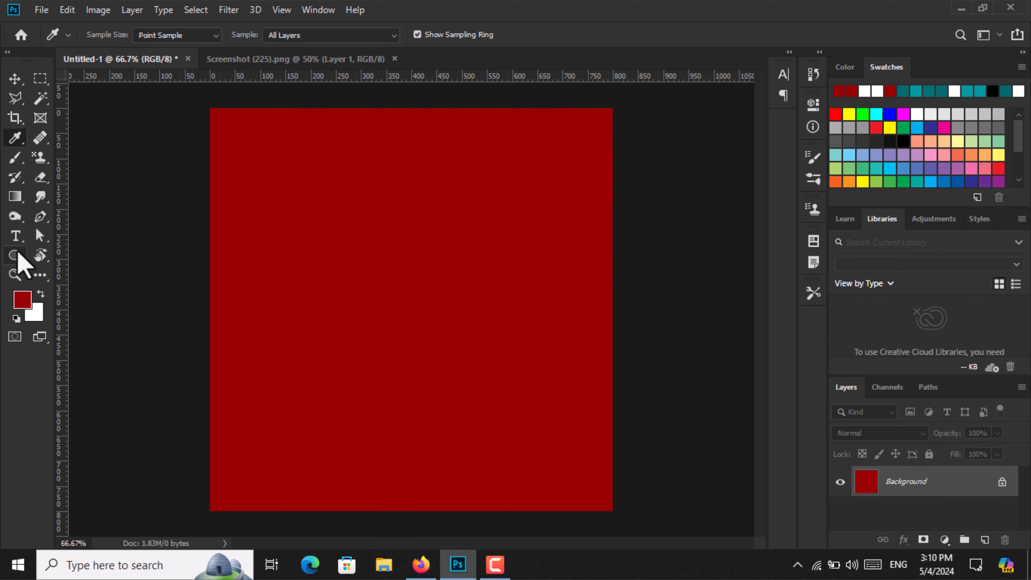
Choose the Ellipse tool and place a vertical and a horizontal guide through the centre of the canvas
left_click_drag(18, 260, 86, 282)
left_click_drag(66, 198, 417, 305)
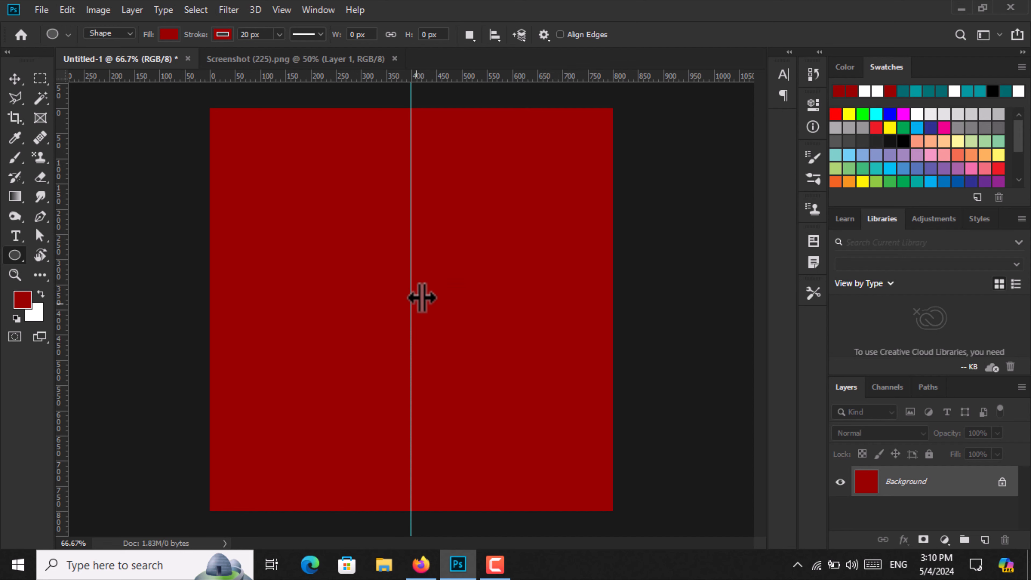
left_click_drag(520, 78, 568, 309)
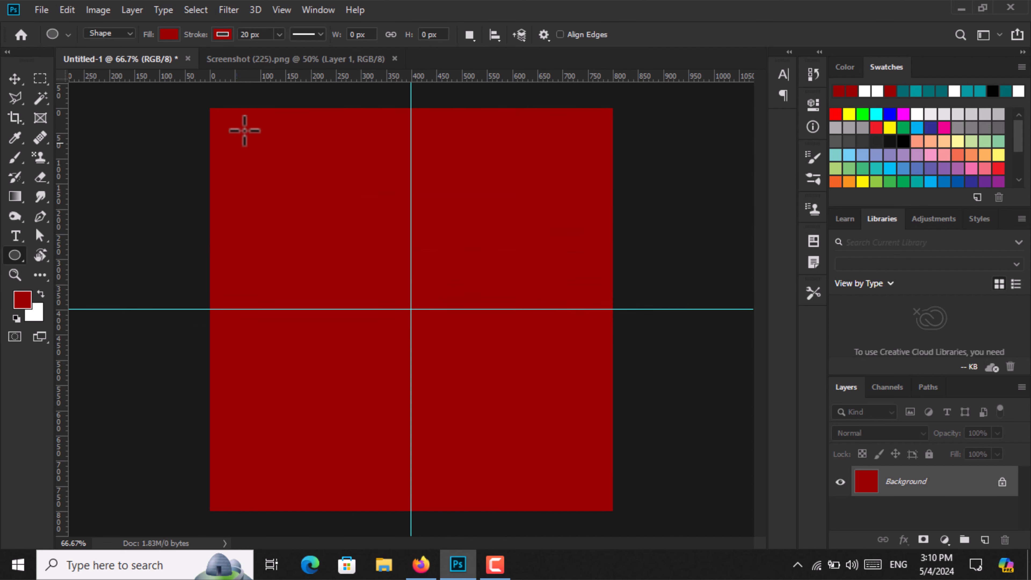
Hide the rulers and show them again
left_click(282, 10)
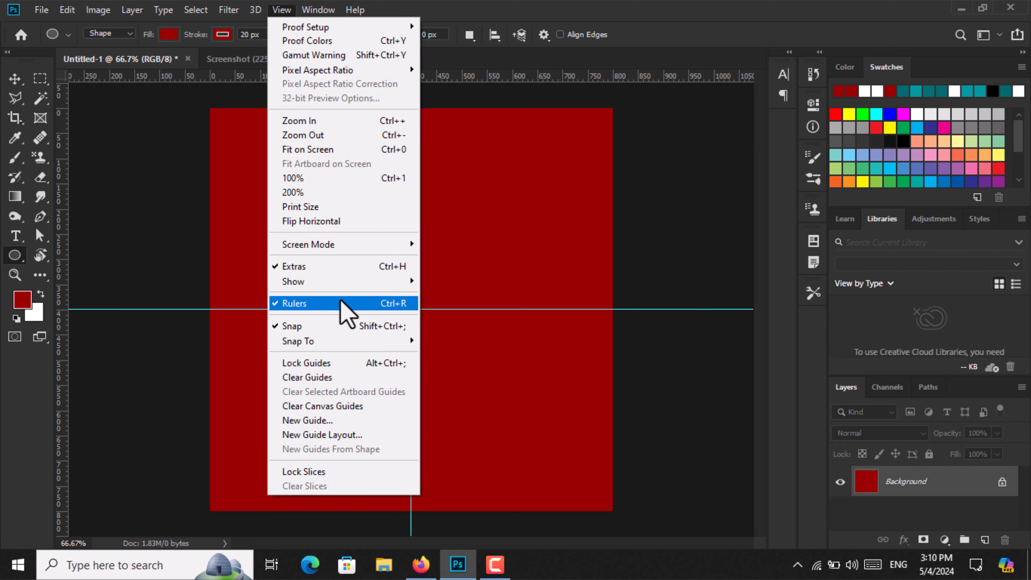
left_click(348, 304)
left_click(286, 11)
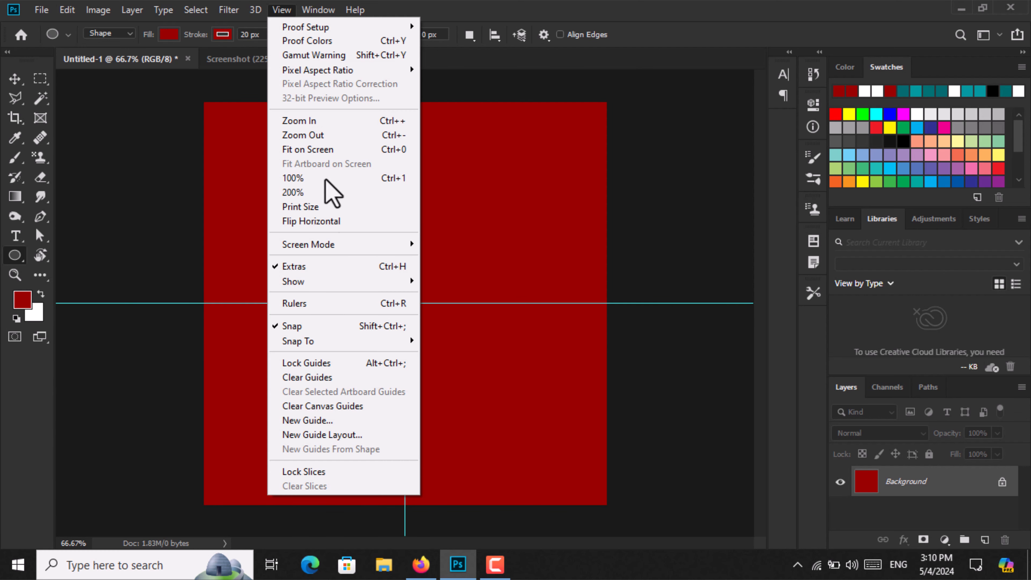
left_click(347, 304)
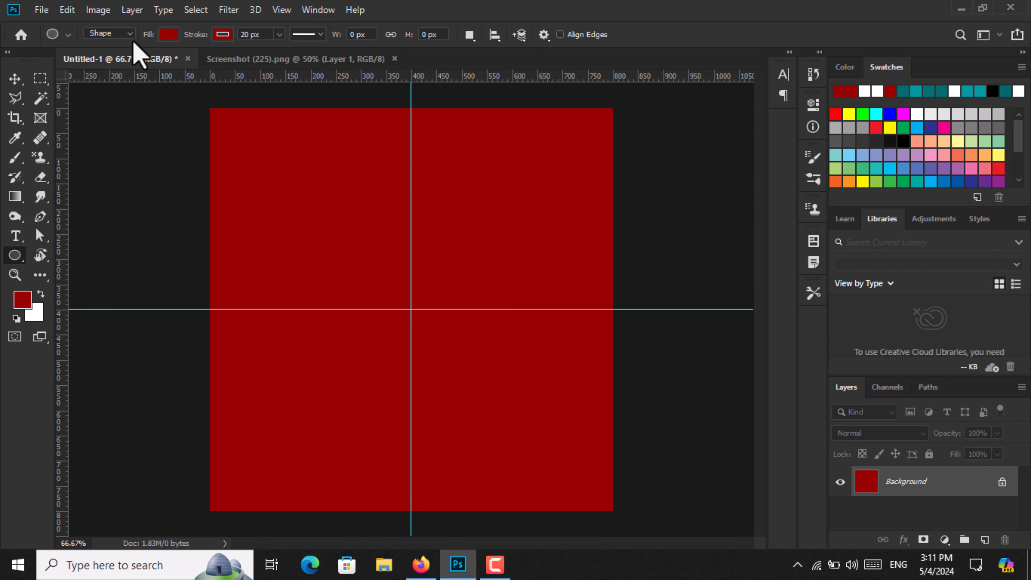
Draw a red circle about 740 px wide from the guide intersection, with a white 20 px stroke
left_click(170, 35)
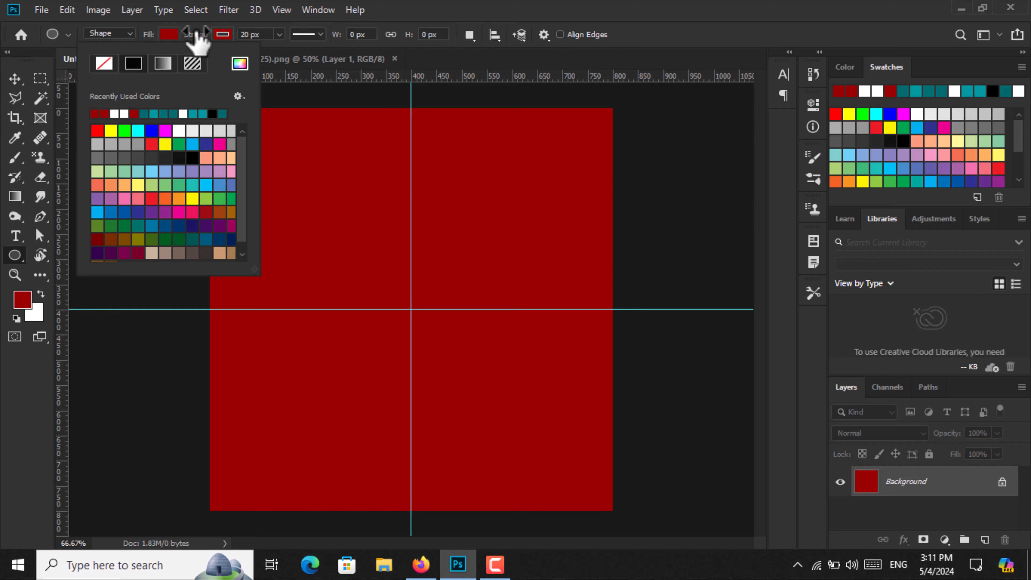
left_click(225, 36)
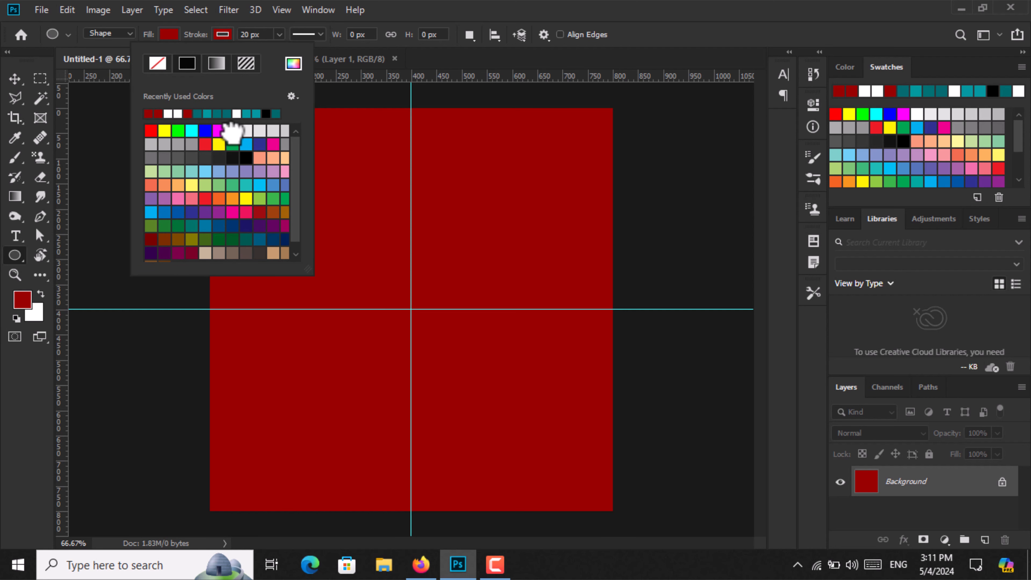
left_click(233, 131)
left_click(265, 34)
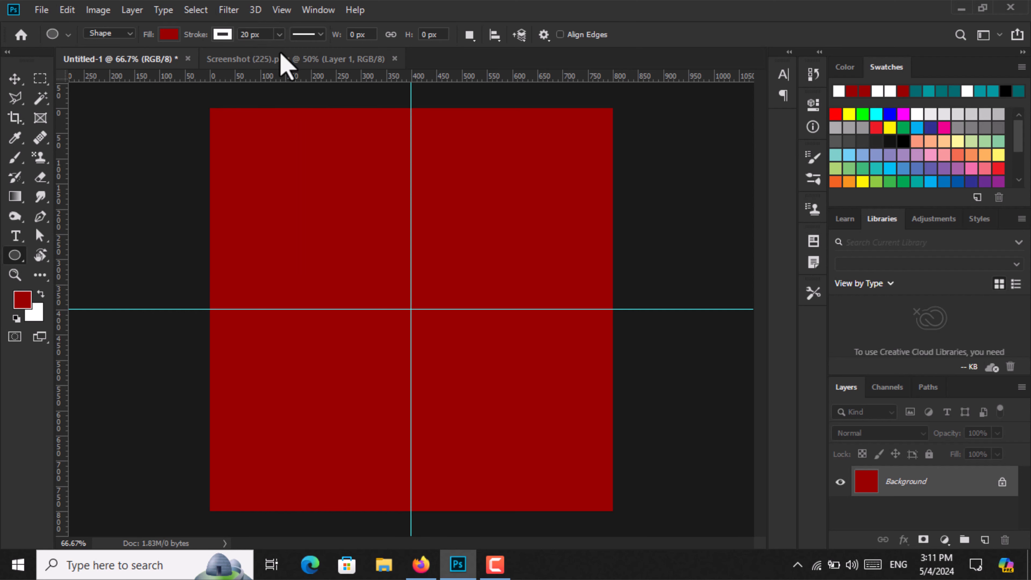
mouse_move(410, 309)
left_mouse_down()
mouse_move(491, 430)
mouse_move(605, 497)
mouse_move(591, 486)
mouse_move(598, 513)
left_mouse_up()
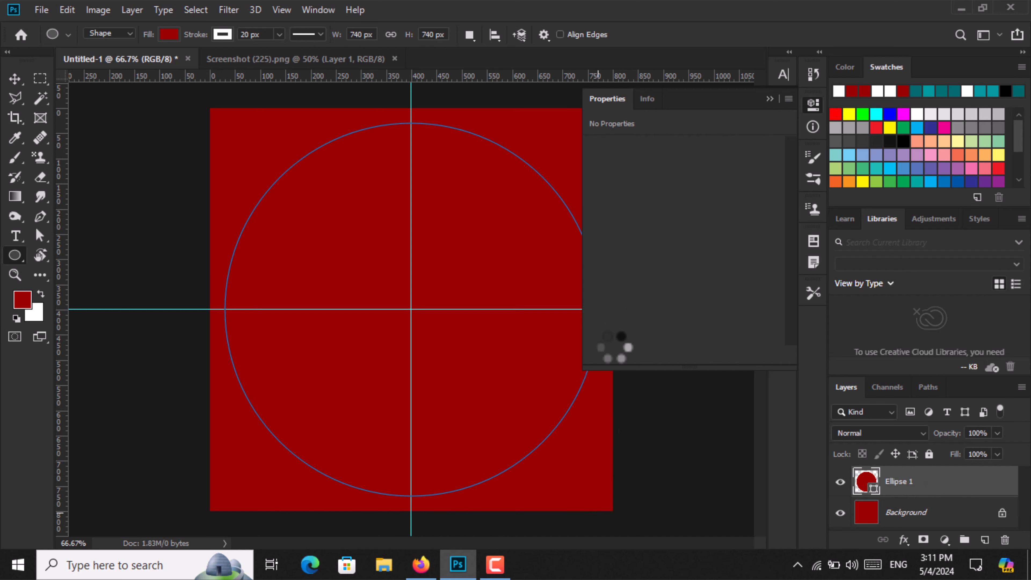
left_click(764, 103)
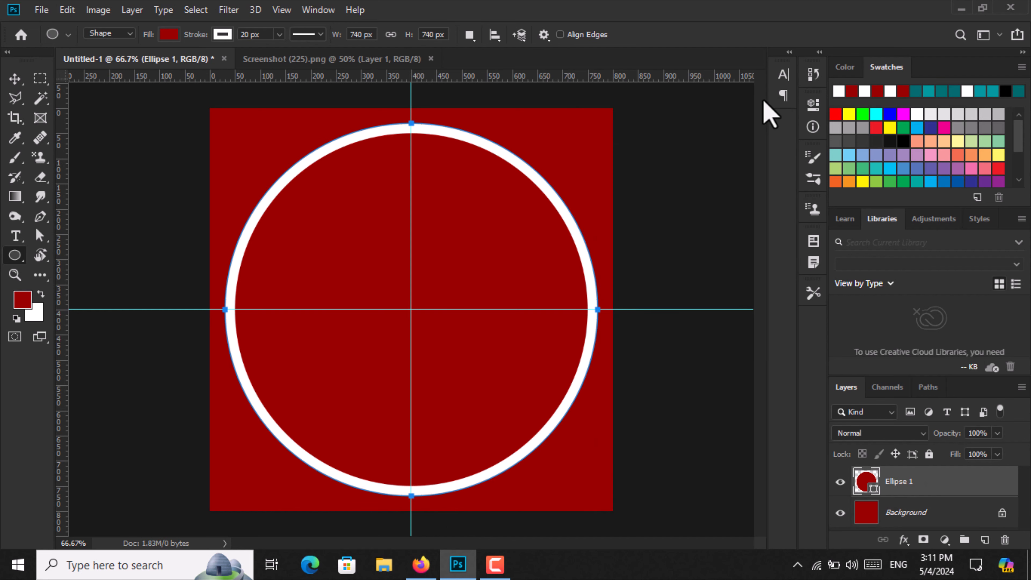
Examine the VOP lettering of the round channel logo up close in the screenshot document
left_click(15, 81)
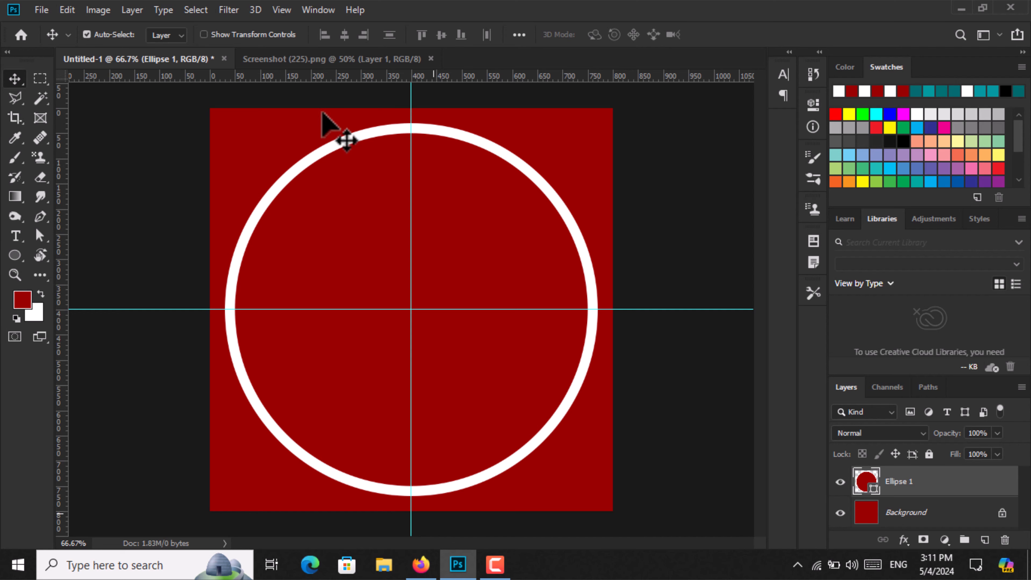
left_click(345, 59)
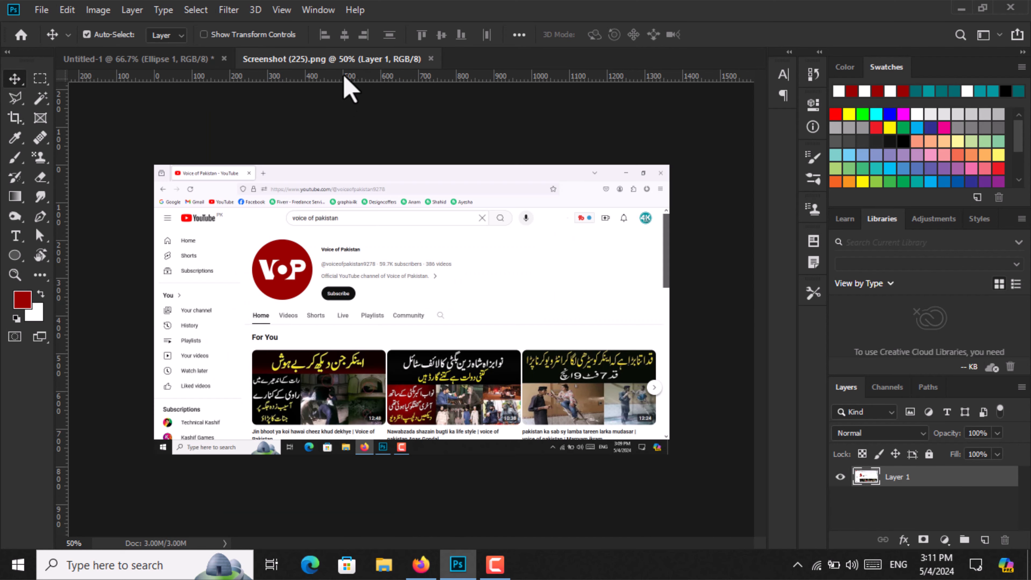
scroll(260, 266, "up", 5)
scroll(260, 268, "up", 3)
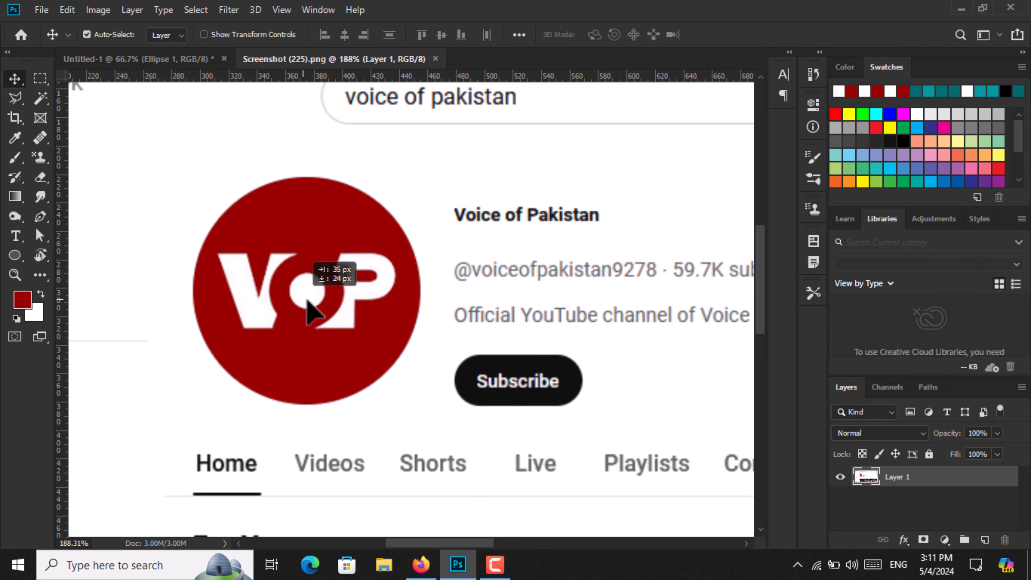
left_click_drag(300, 300, 268, 318)
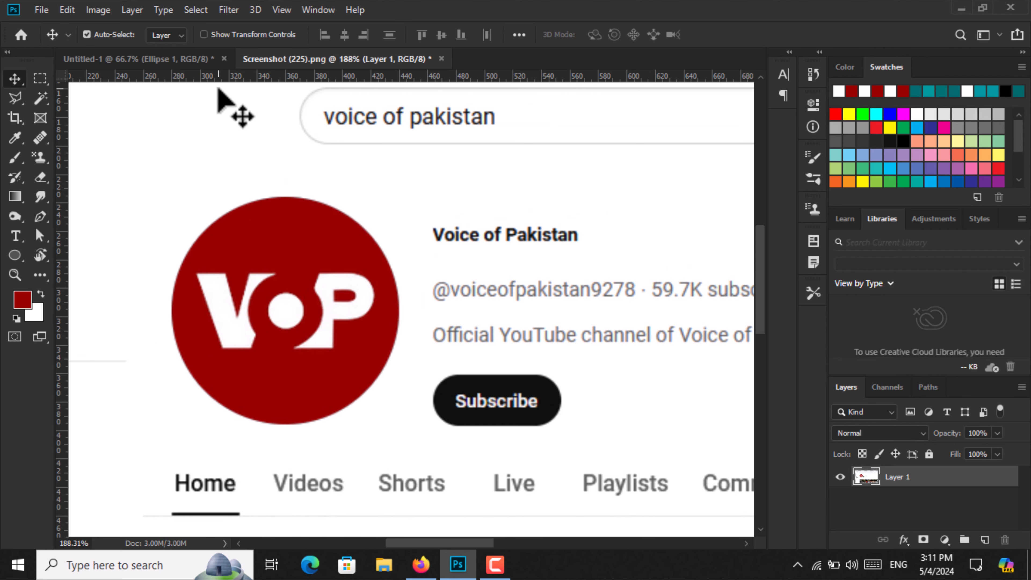
left_click(185, 65)
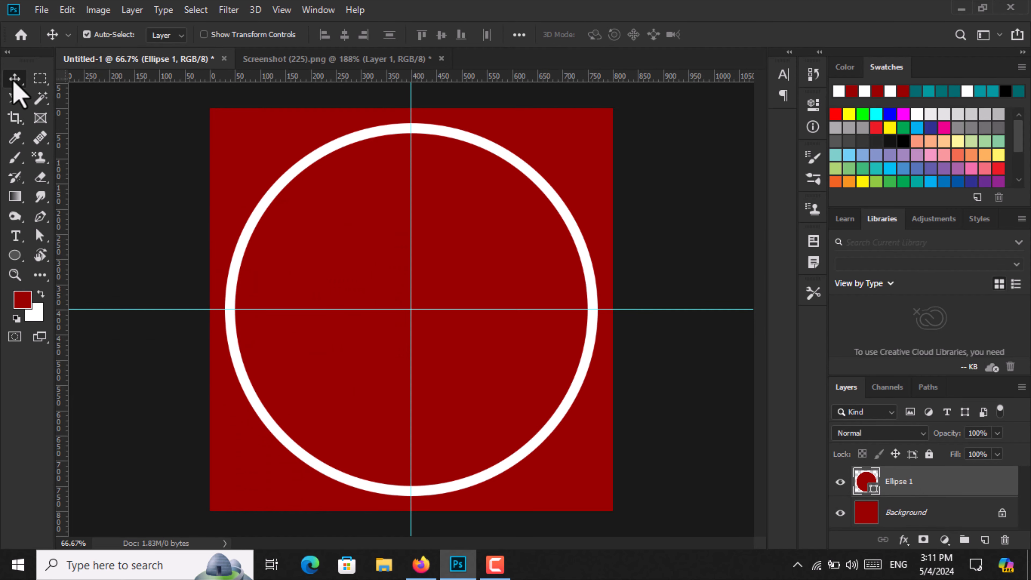
Add the text "VL" inside the circle, coloured white by sampling the ring around it
left_click(666, 366)
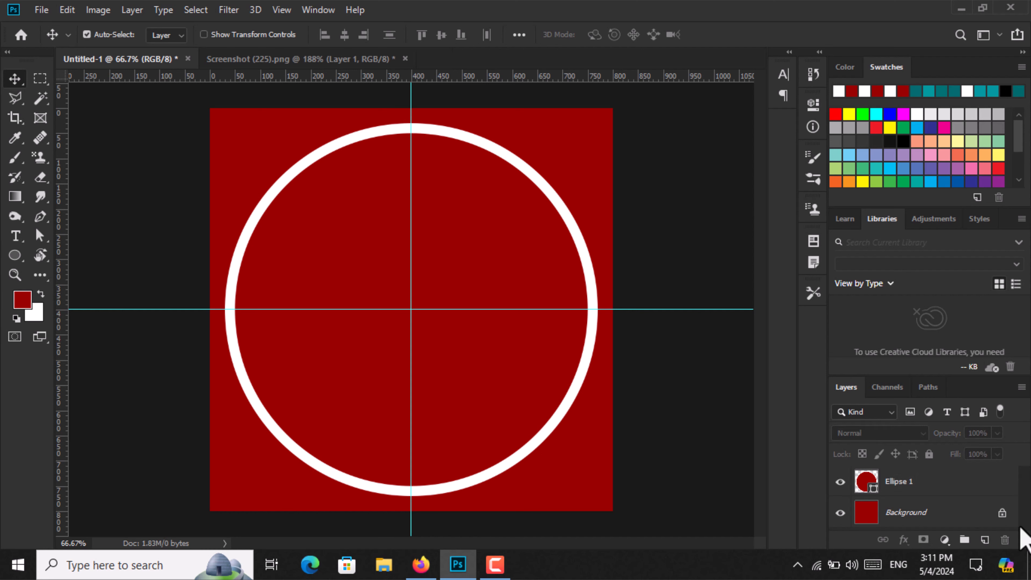
left_click(16, 236)
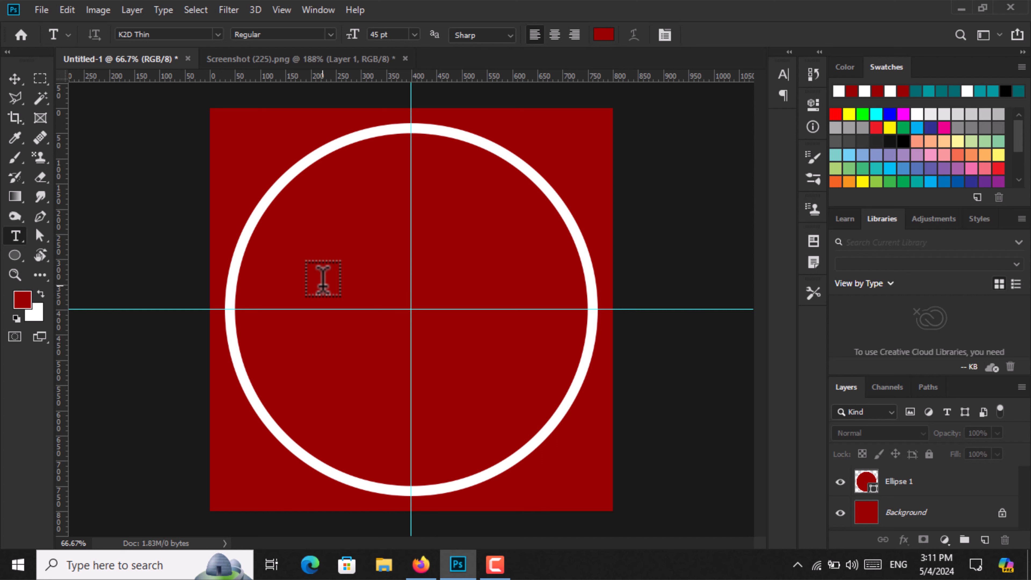
left_click(323, 280)
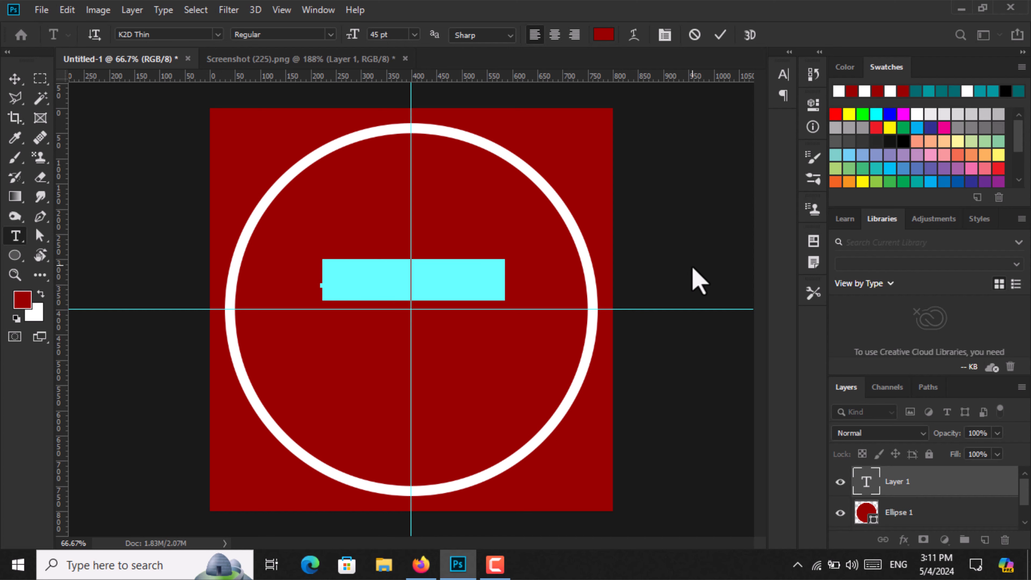
left_click(605, 35)
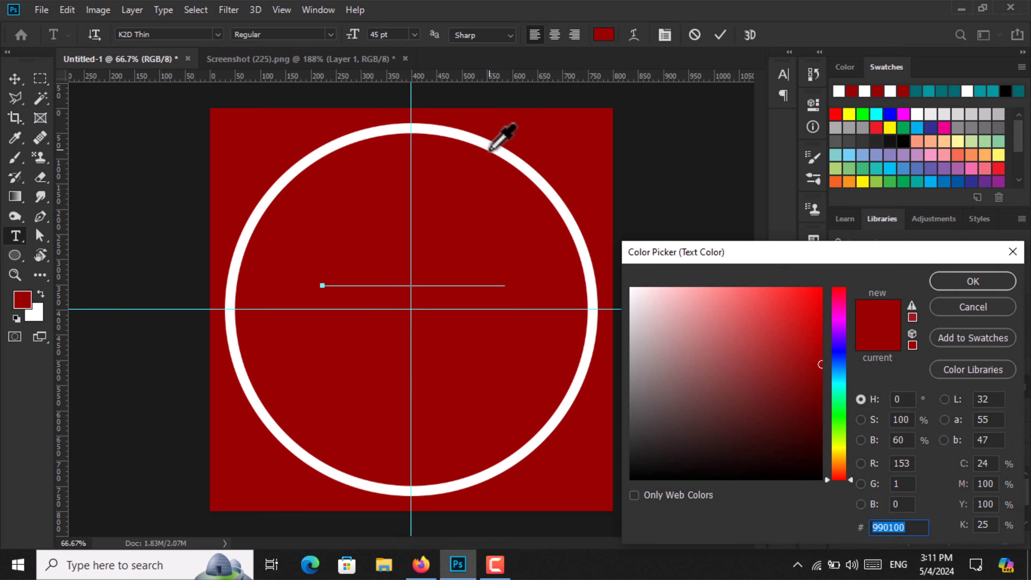
left_click(496, 150)
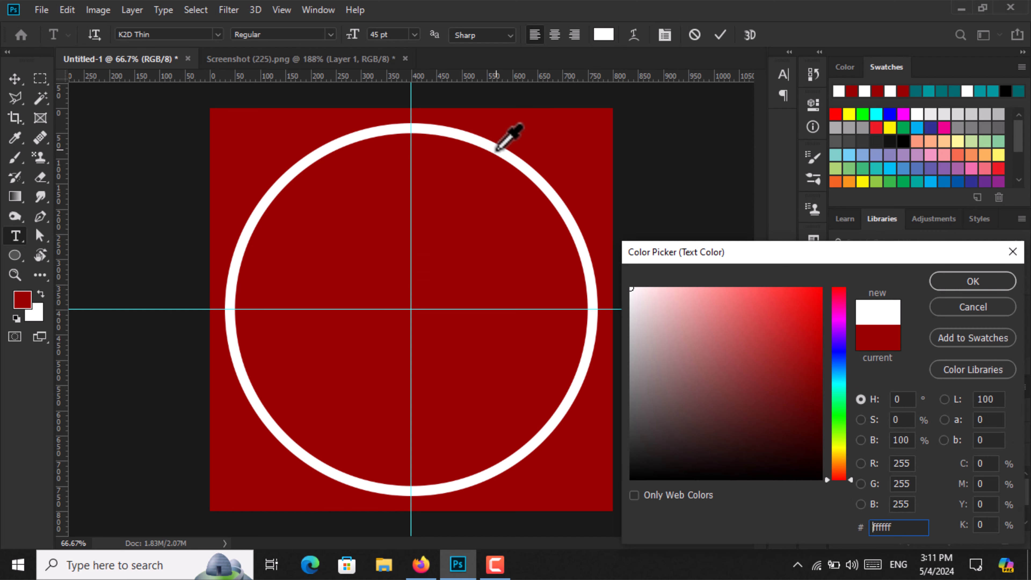
left_click(983, 285)
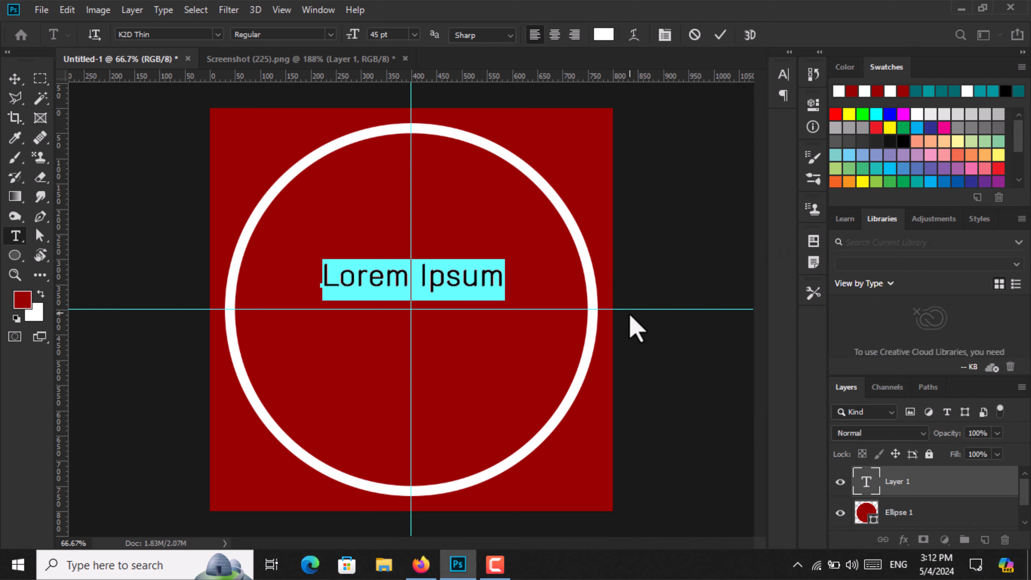
type("VL")
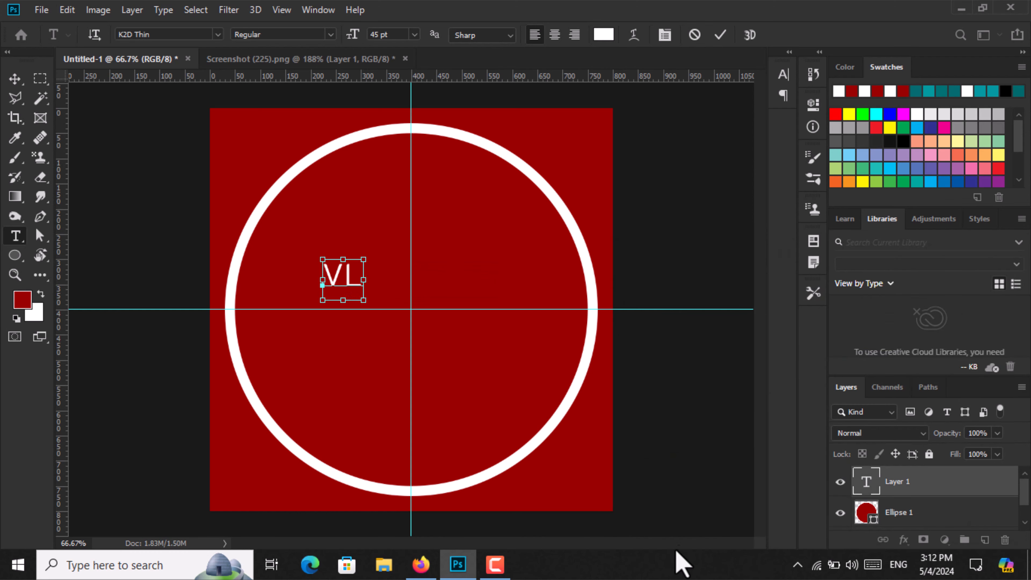
Set the VL text's font to JMH Savage and its size to 300 pt
key("ctrl+a")
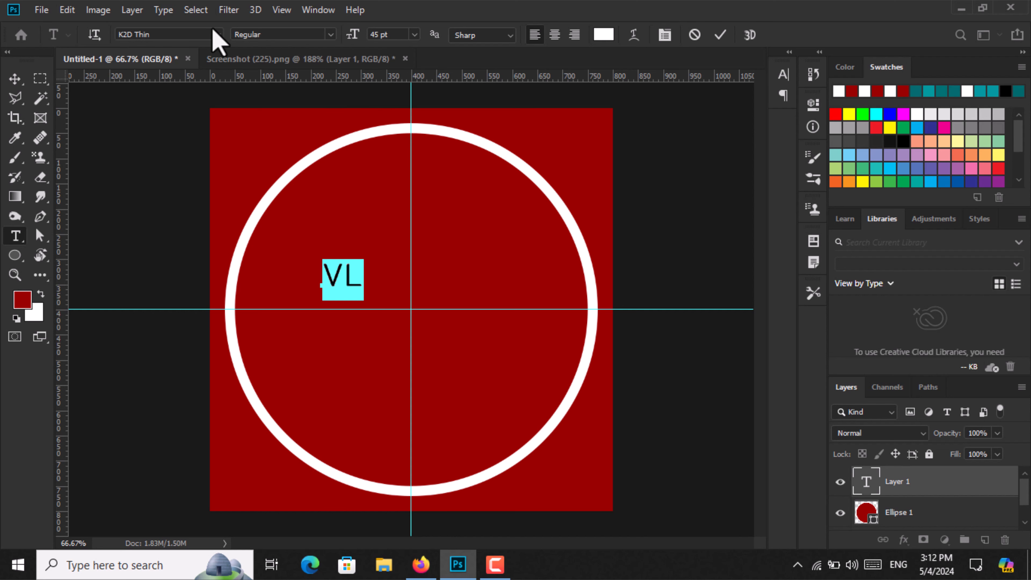
left_click(217, 36)
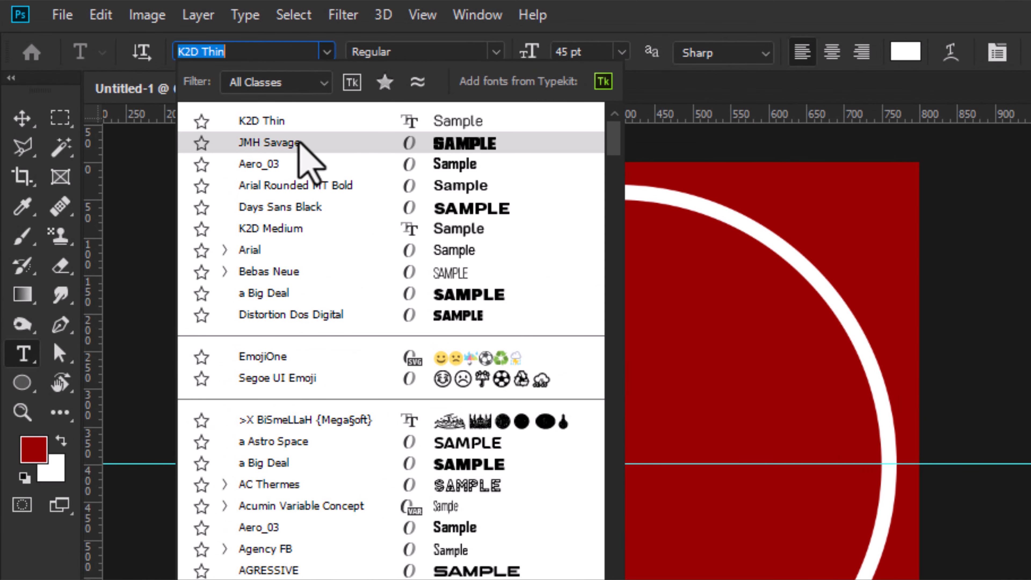
left_click(316, 144)
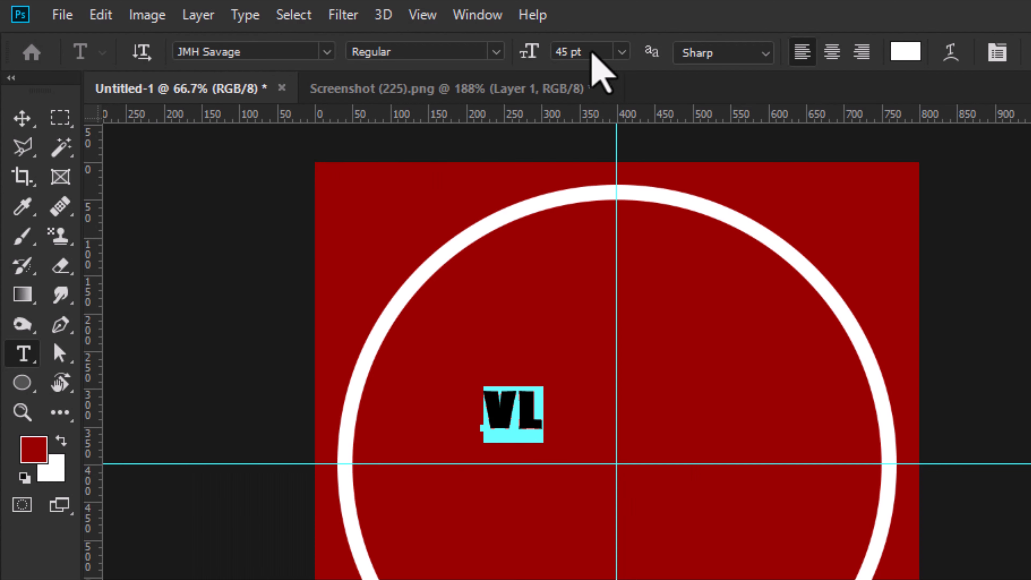
left_click(547, 53)
left_click_drag(548, 55, 532, 53)
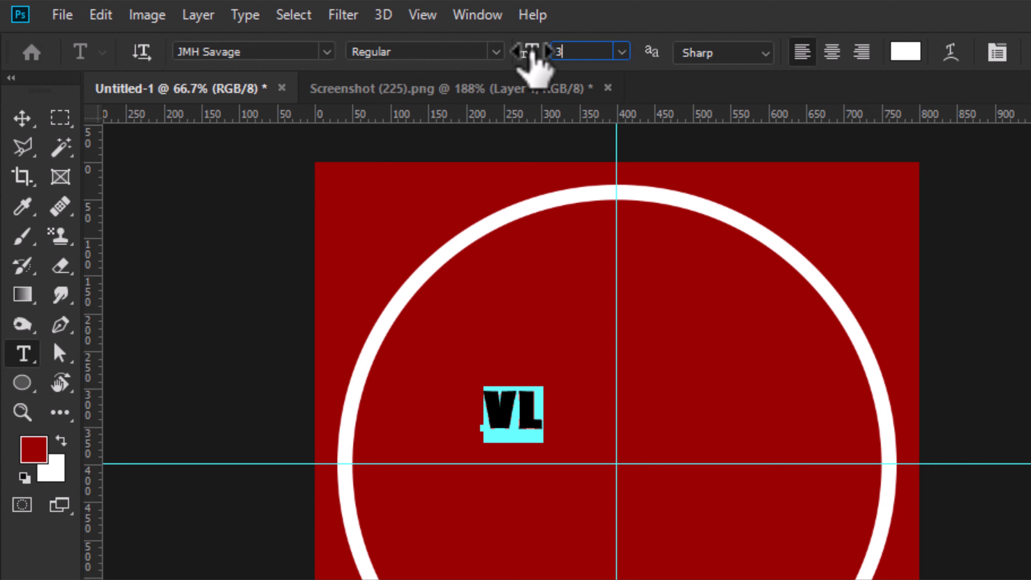
type("300")
key("Return")
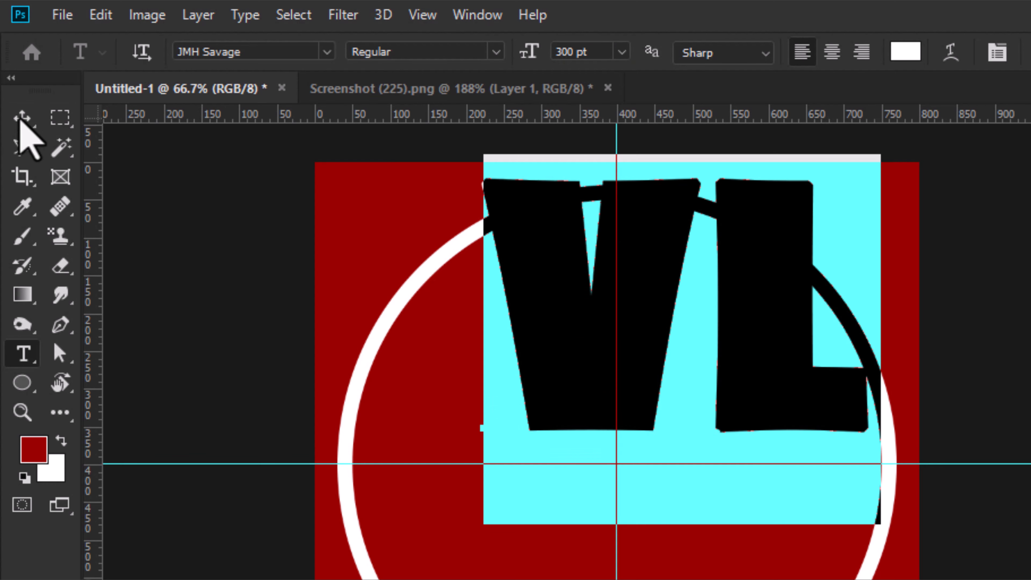
Move the VL text to the middle of the circle and set its tracking to 50
left_click(22, 118)
left_click_drag(652, 316, 591, 474)
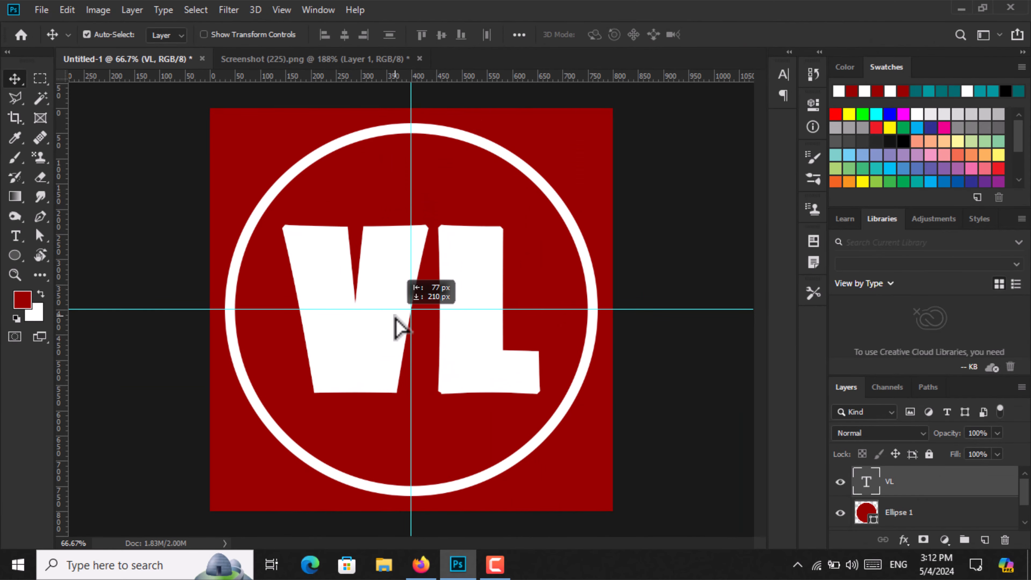
key("t")
double_click(403, 301)
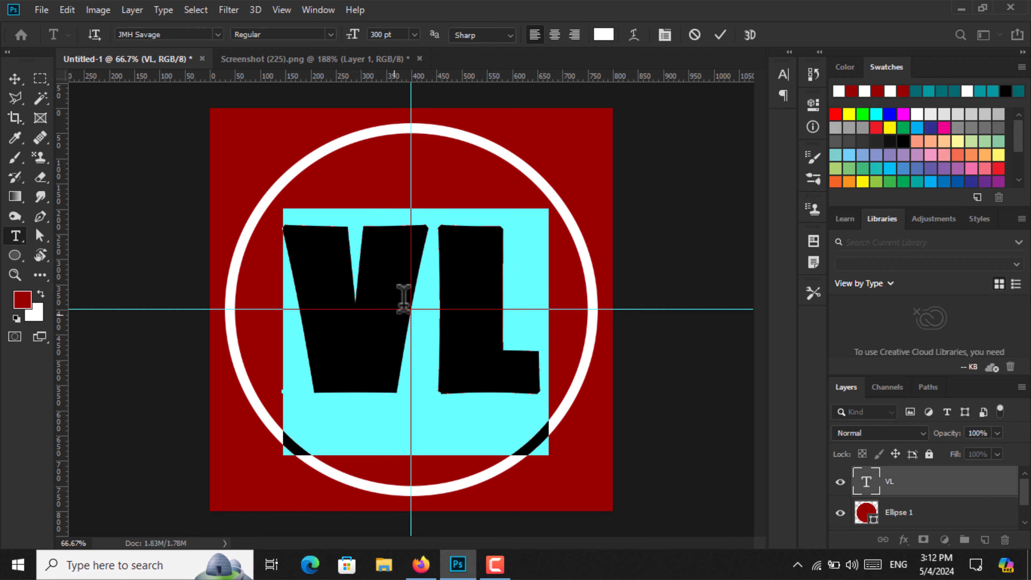
left_click(664, 35)
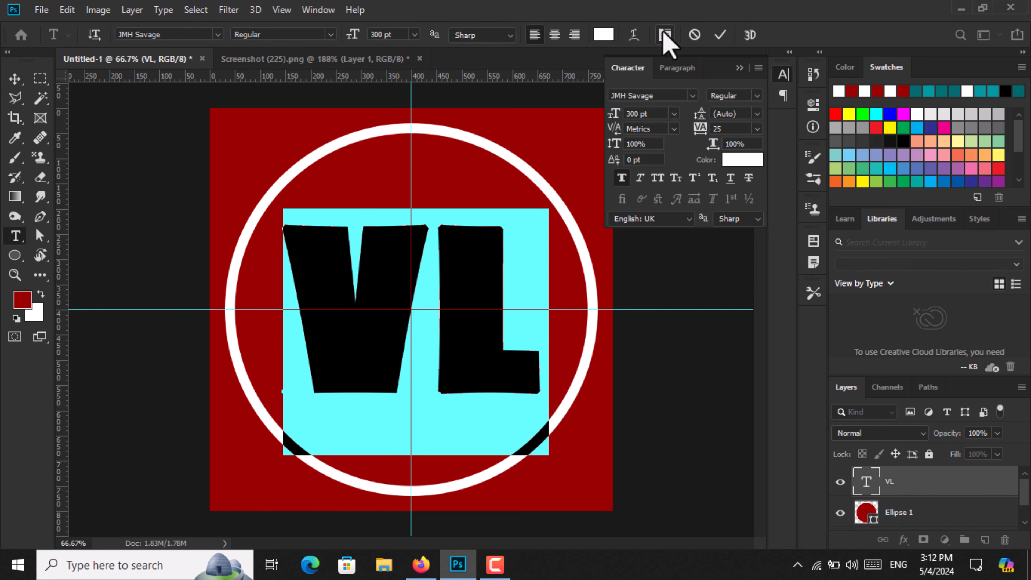
left_click(757, 129)
left_click(756, 285)
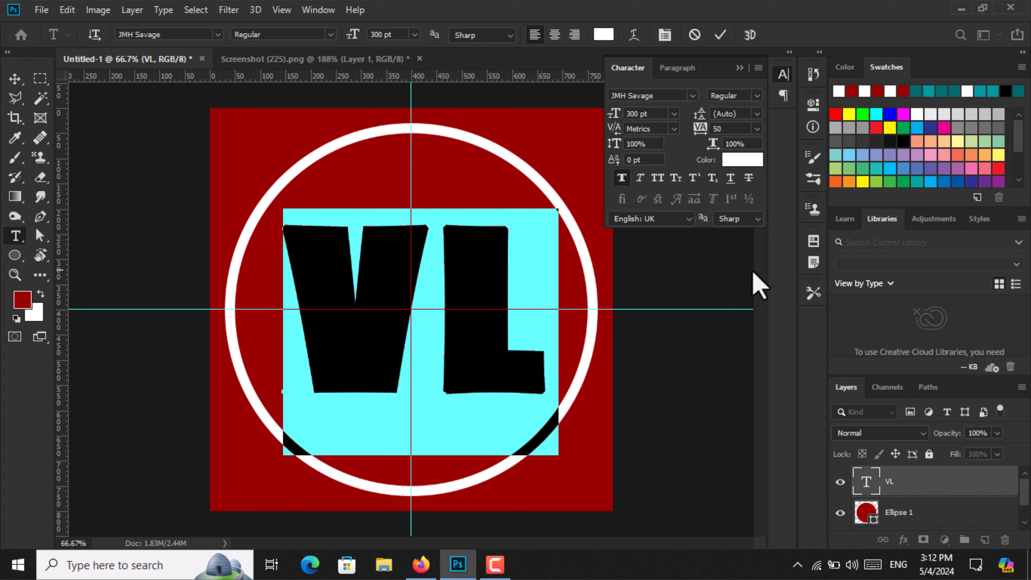
Enlarge the VL text to 350 pt and move it back to the middle of the circle
left_click(740, 69)
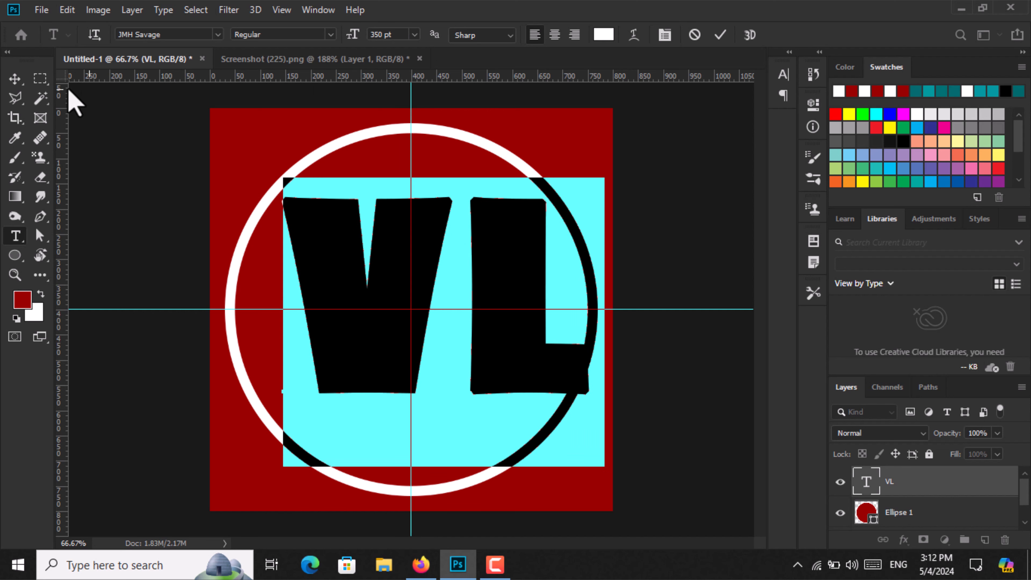
left_click(14, 79)
left_click_drag(500, 284, 482, 289)
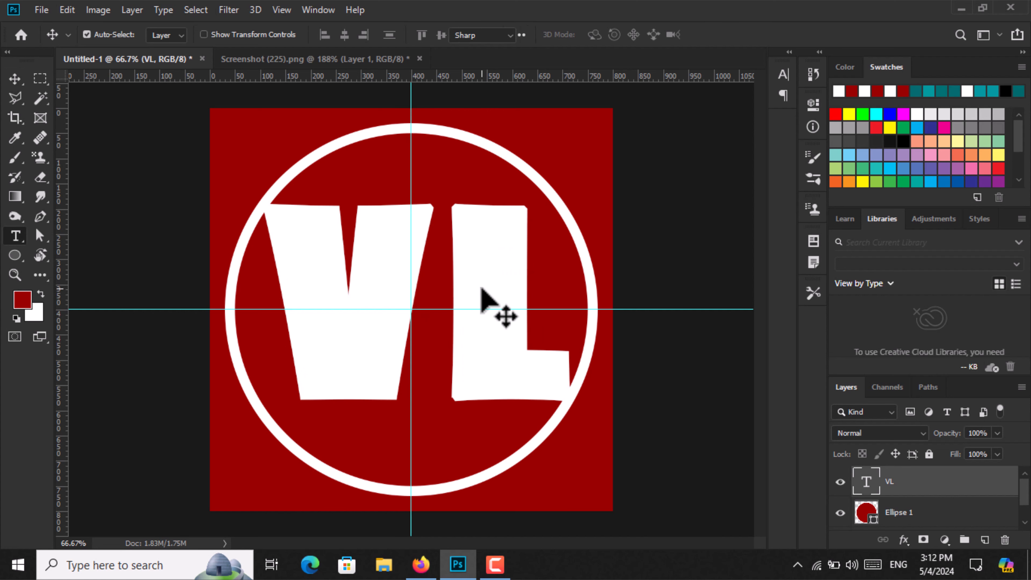
Set the VL text's size to 340 pt and nudge it slightly to the right within the circle
double_click(482, 289)
left_click_drag(401, 35, 365, 44)
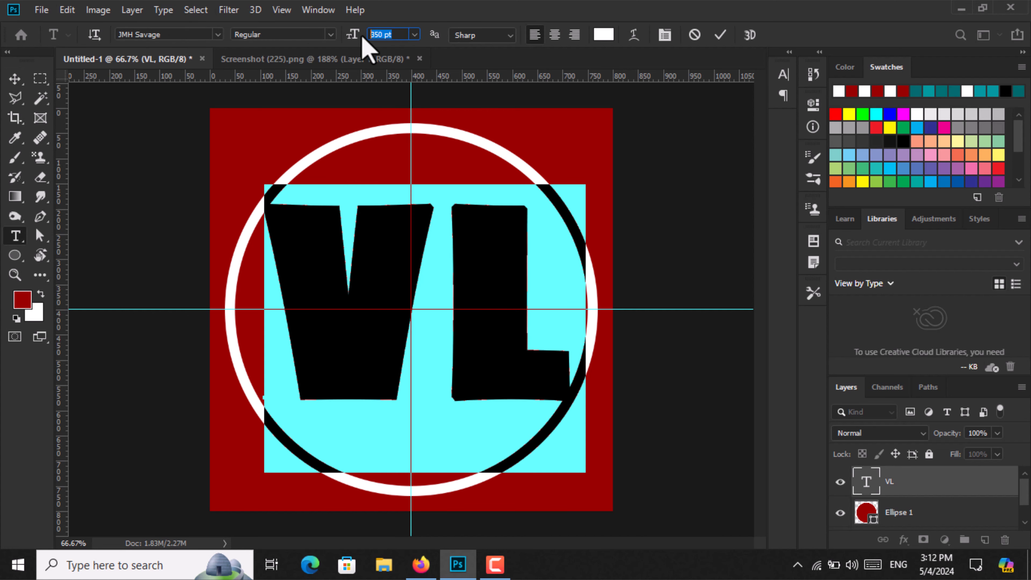
type("349")
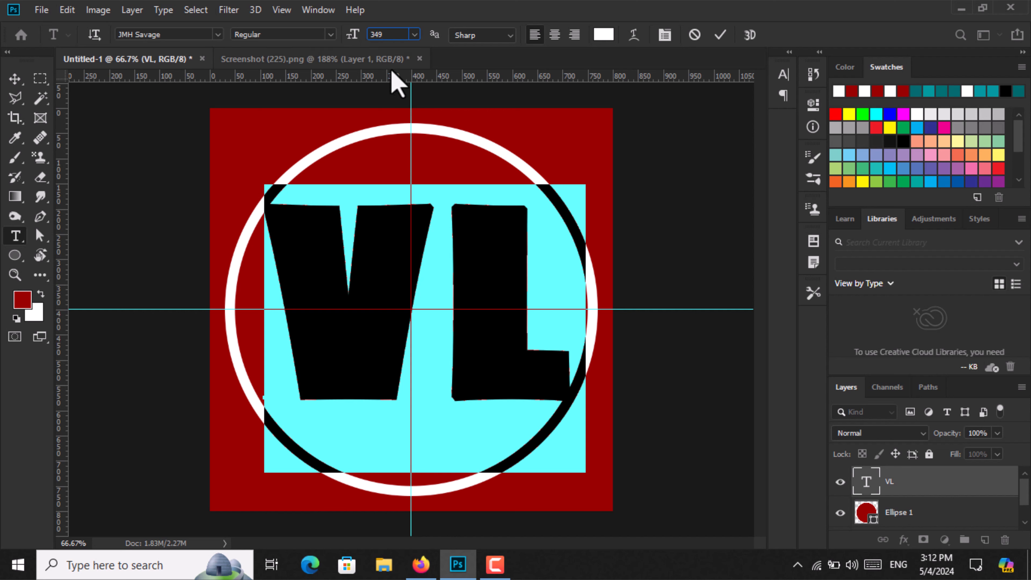
key("BackSpace")
type("0")
key("Return")
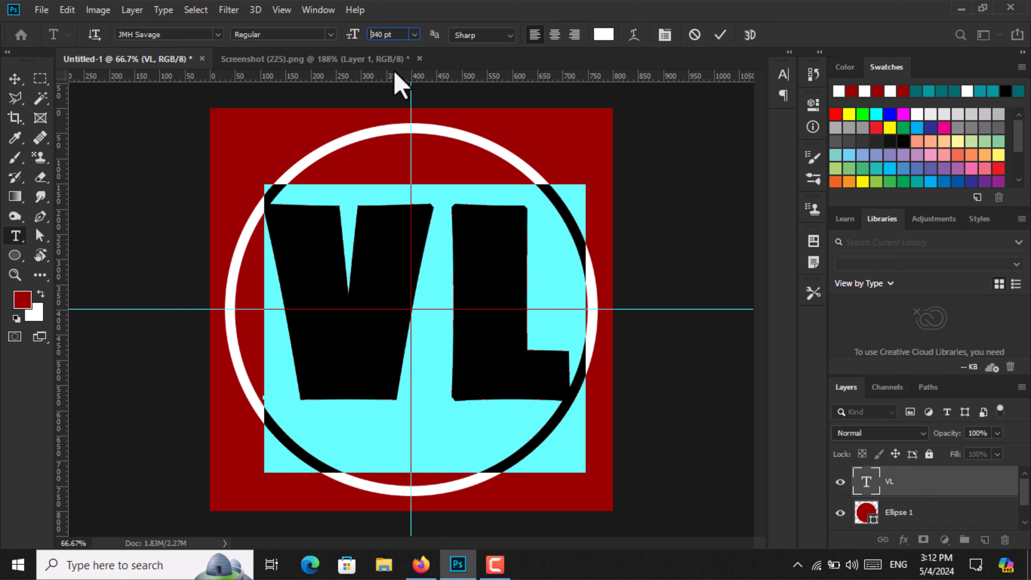
left_click(15, 79)
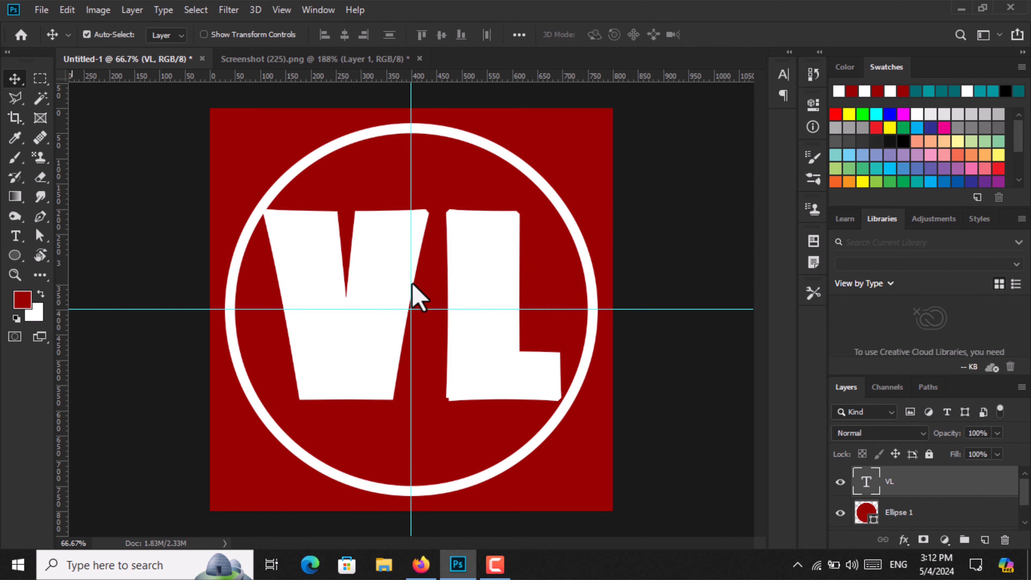
key("Right")
key("Right")
key("Right")
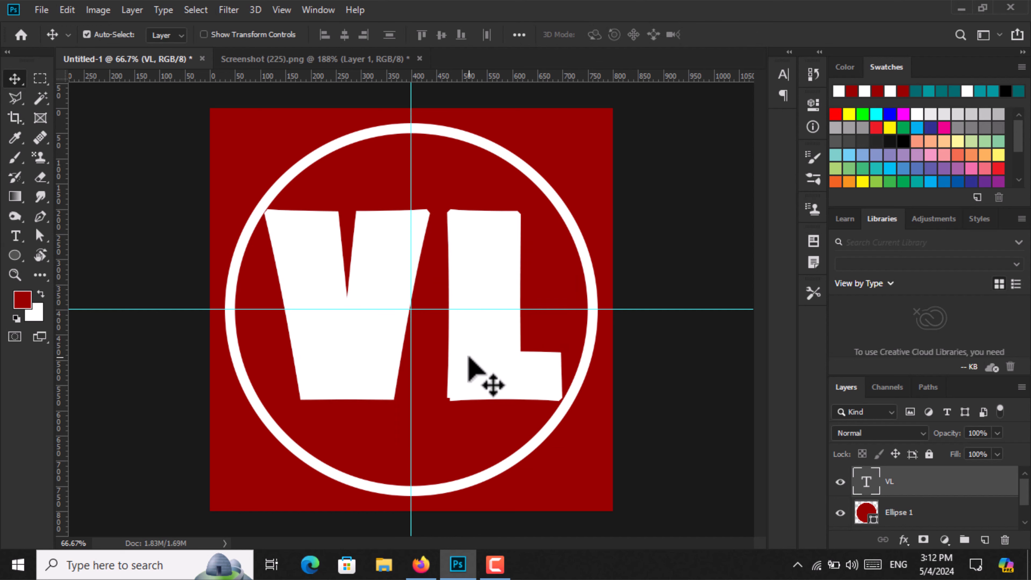
Draw a white circle about 199 px wide with a red 20 px stroke, starting at the guide intersection
left_click(14, 255)
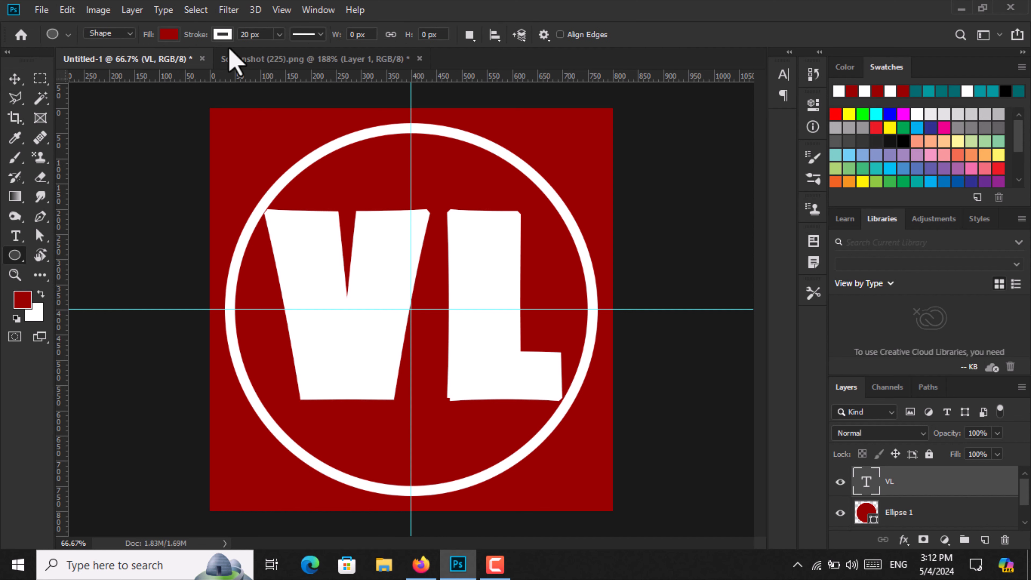
left_click(223, 35)
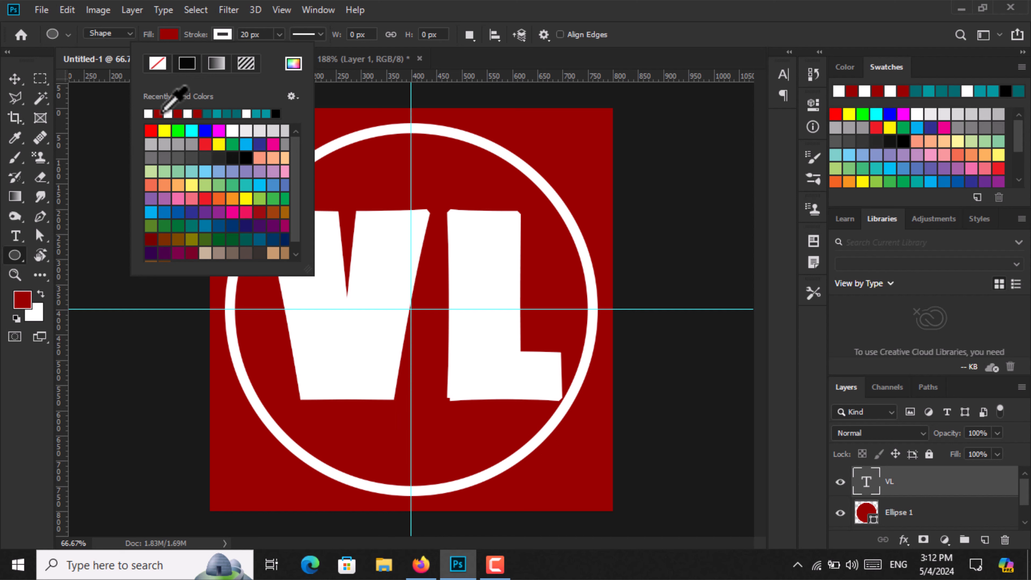
left_click(173, 32)
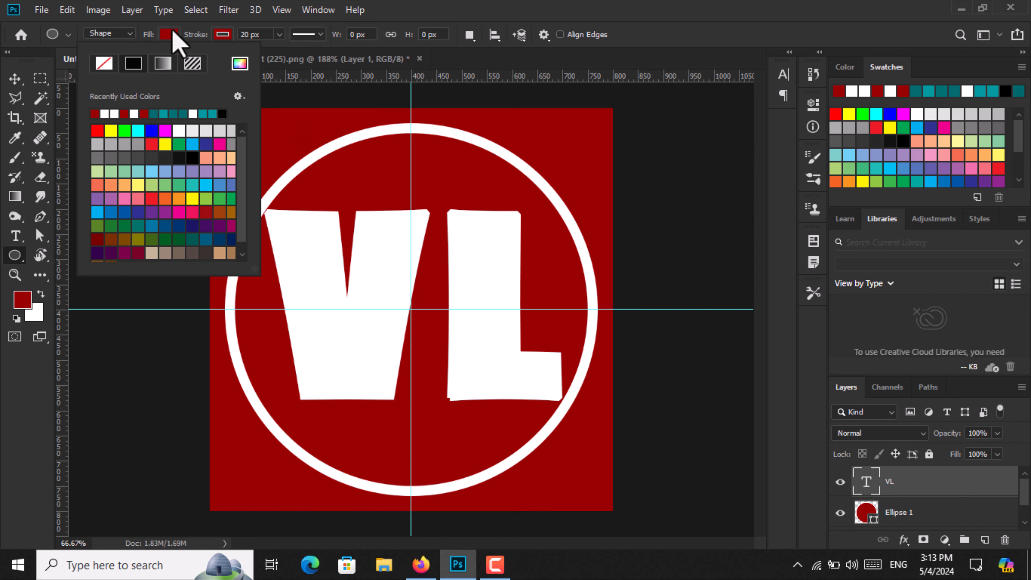
left_click(430, 3)
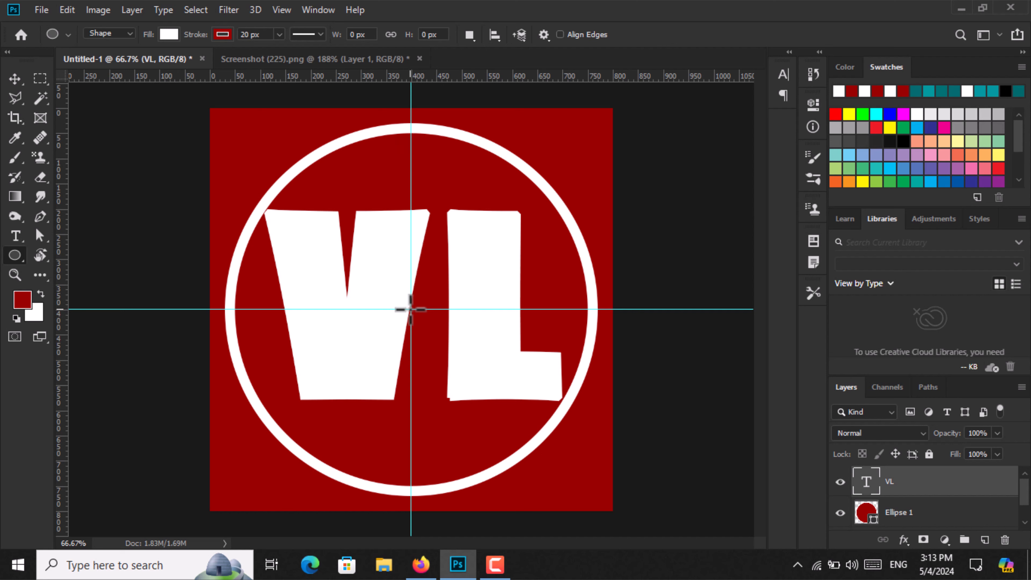
left_click_drag(410, 309, 510, 406)
key("alt")
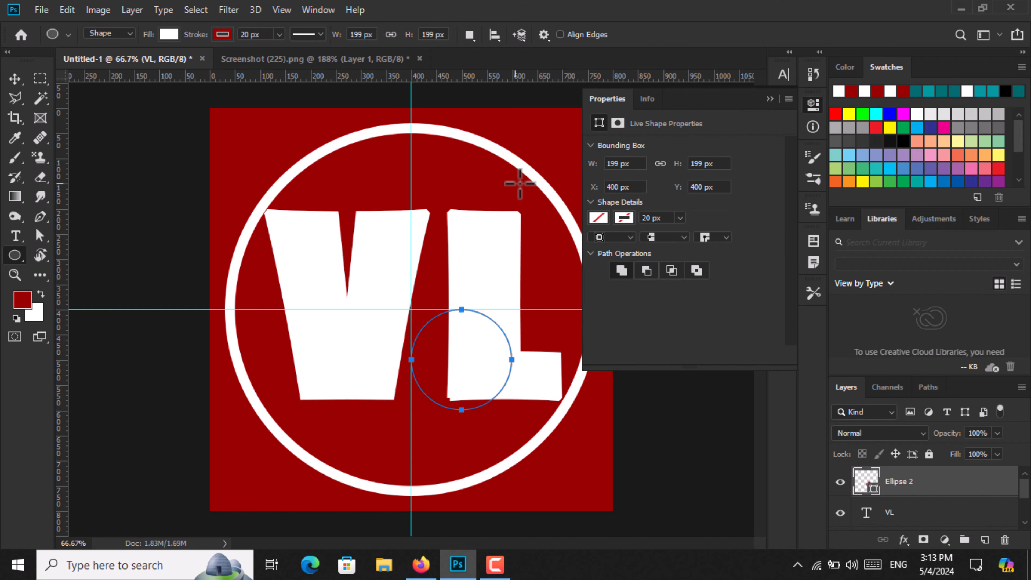
left_click(769, 100)
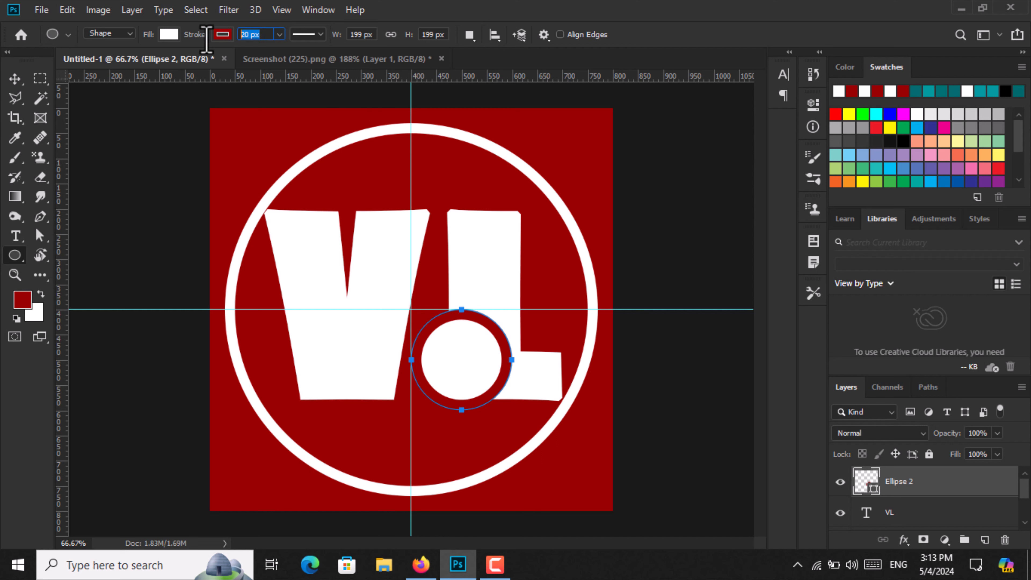
Set the small circle's stroke width to 30 px and move it between the V and the L
key("Return")
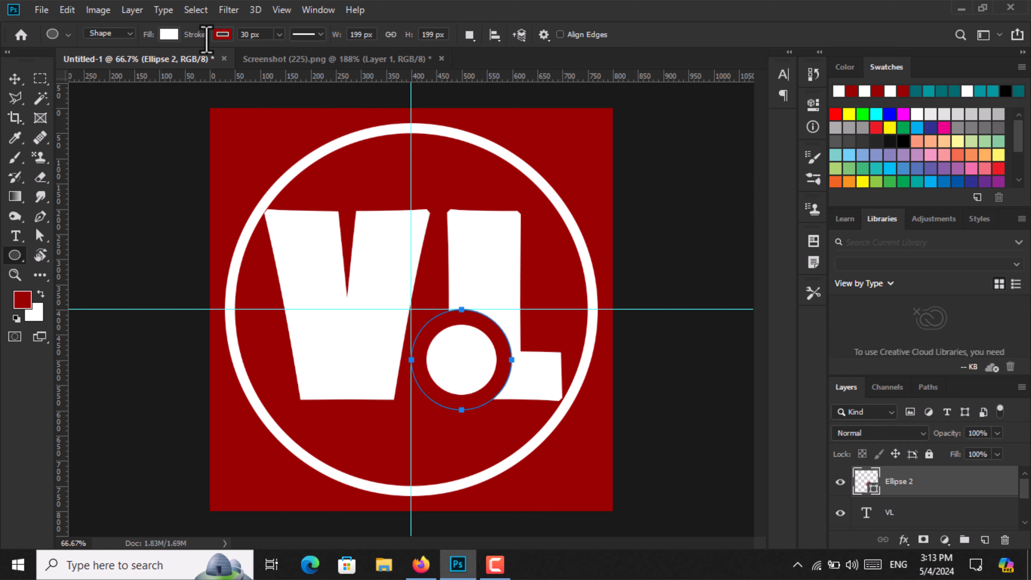
left_click(14, 78)
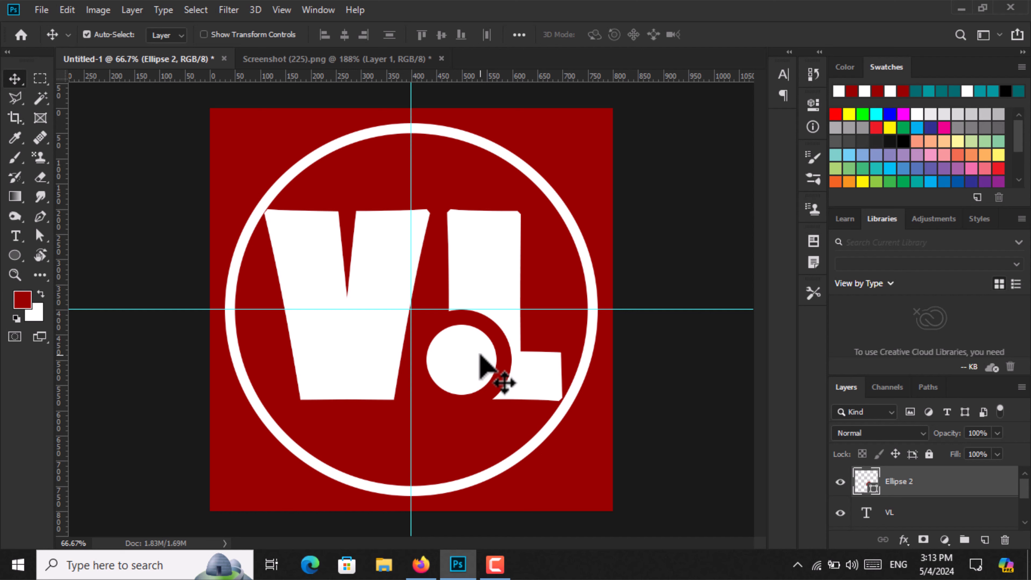
left_click_drag(481, 360, 437, 310)
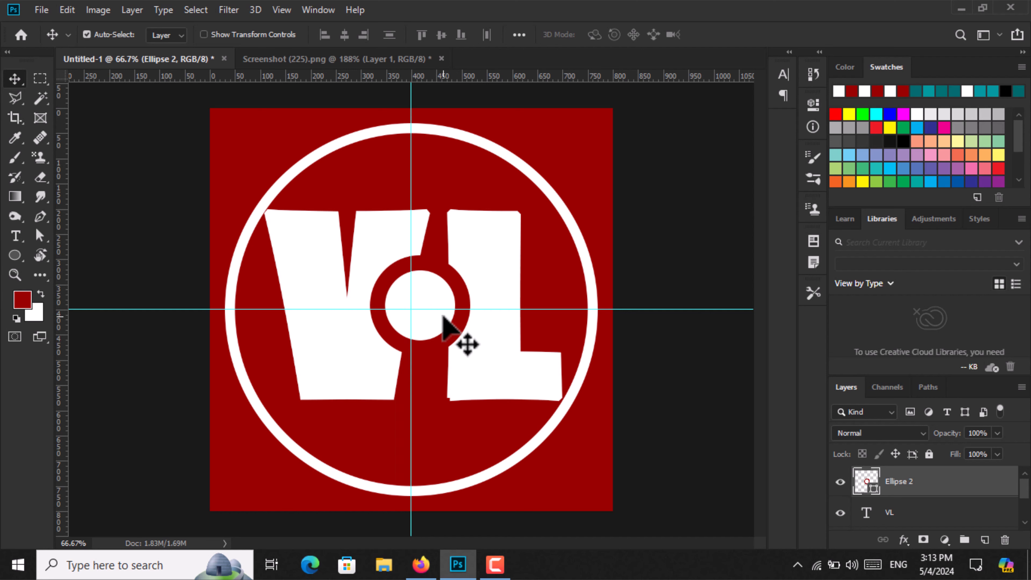
Enlarge the small circle between the V and the L to about 120.6%, and compare it with the reference screenshot
key("ctrl+t")
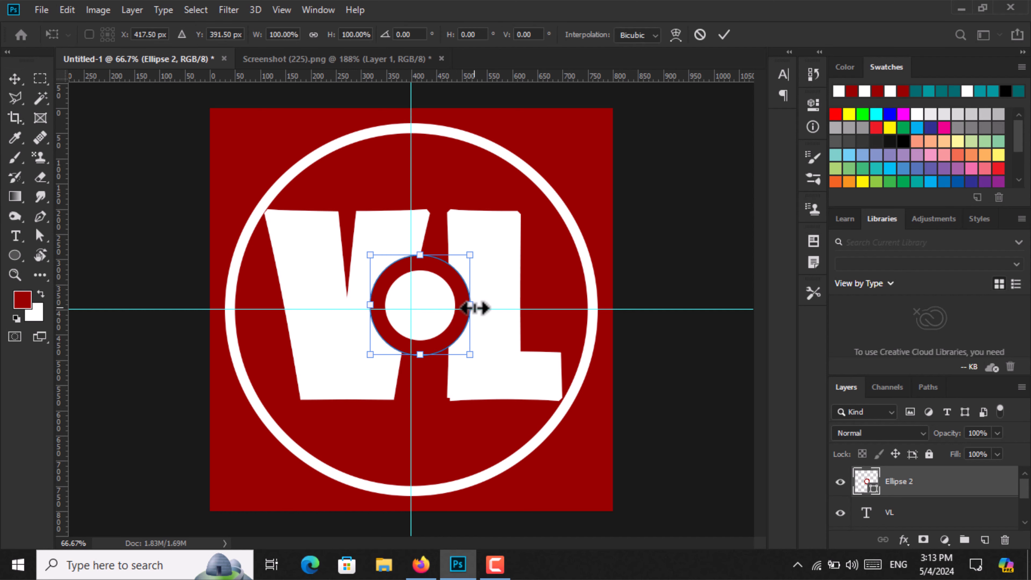
left_click_drag(471, 308, 495, 314)
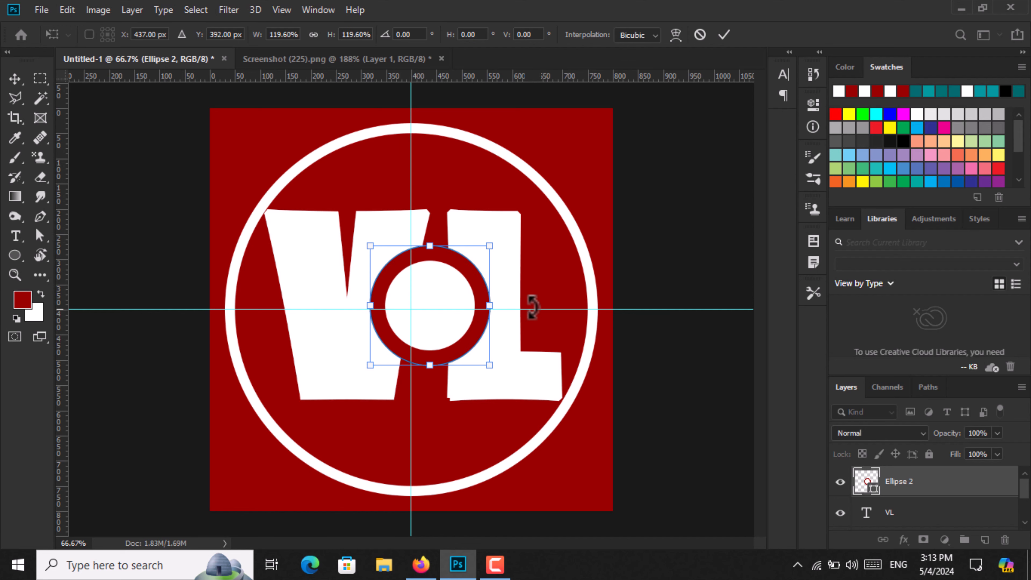
scroll(532, 307, "up", 6)
mouse_move(451, 328)
left_mouse_down()
mouse_move(437, 327)
mouse_move(454, 337)
left_mouse_up()
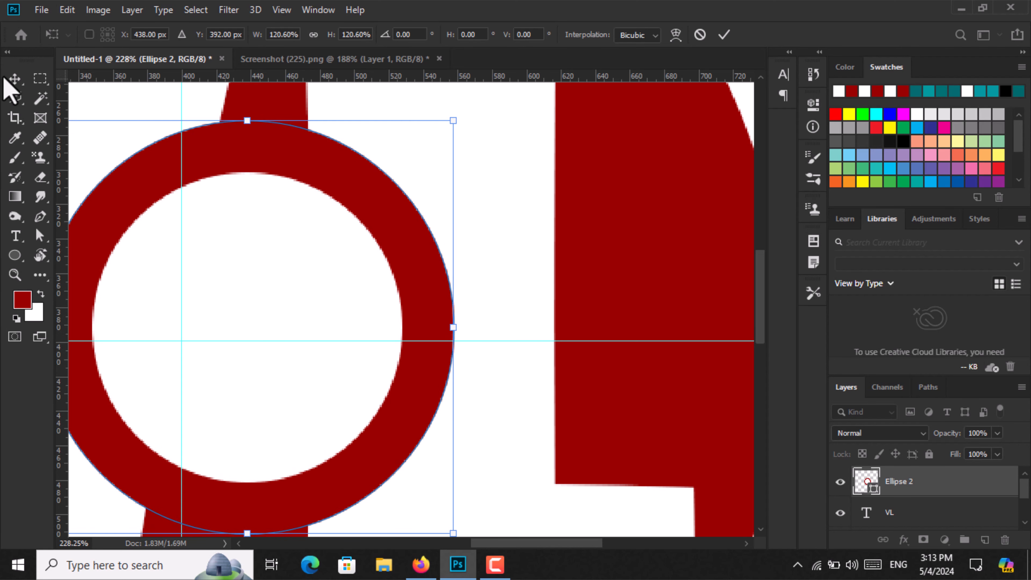
key("Return")
scroll(299, 299, "down", 10)
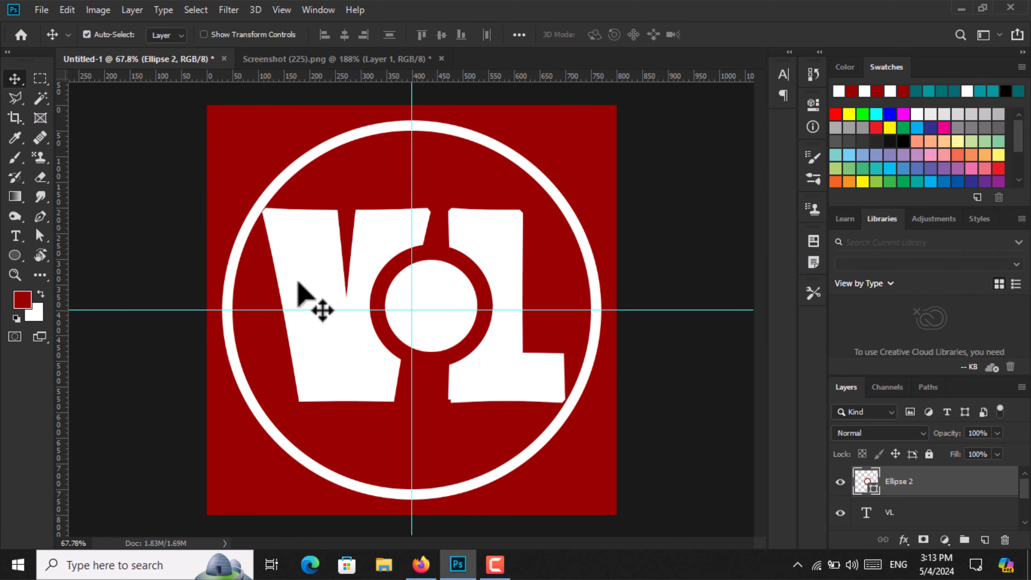
mouse_move(438, 320)
left_mouse_down()
mouse_move(426, 322)
mouse_move(435, 313)
left_mouse_up()
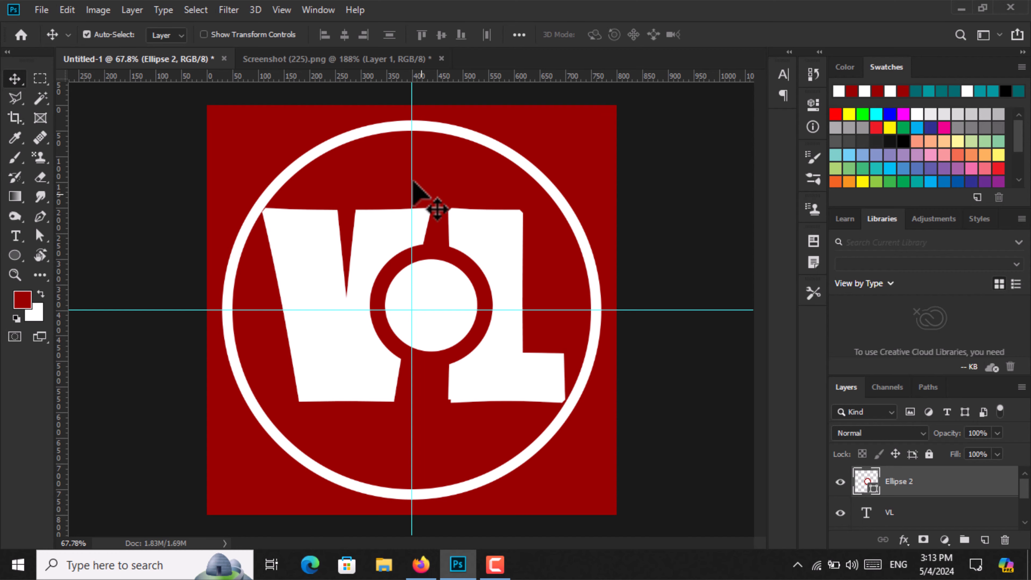
left_click(351, 60)
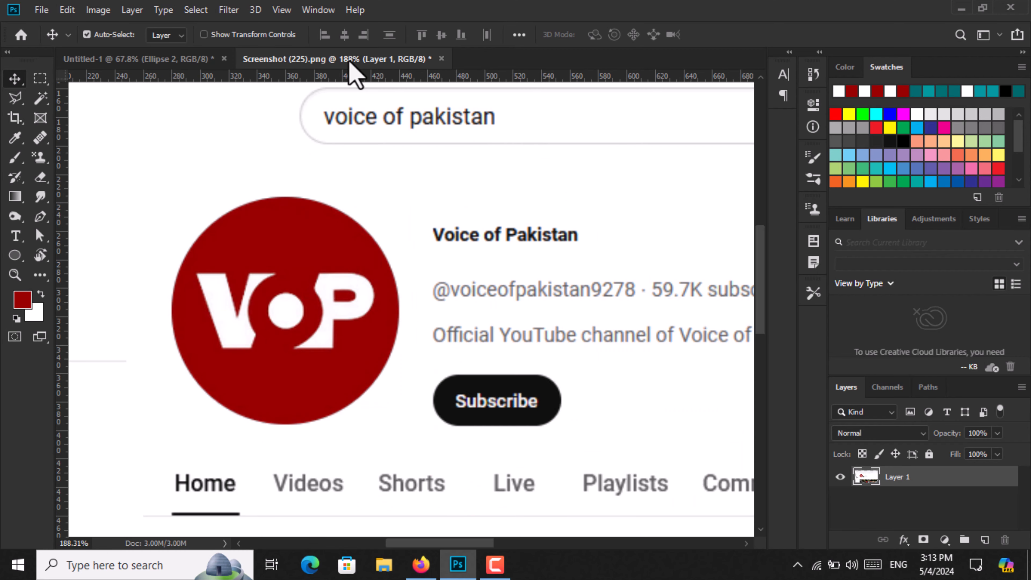
left_click(199, 68)
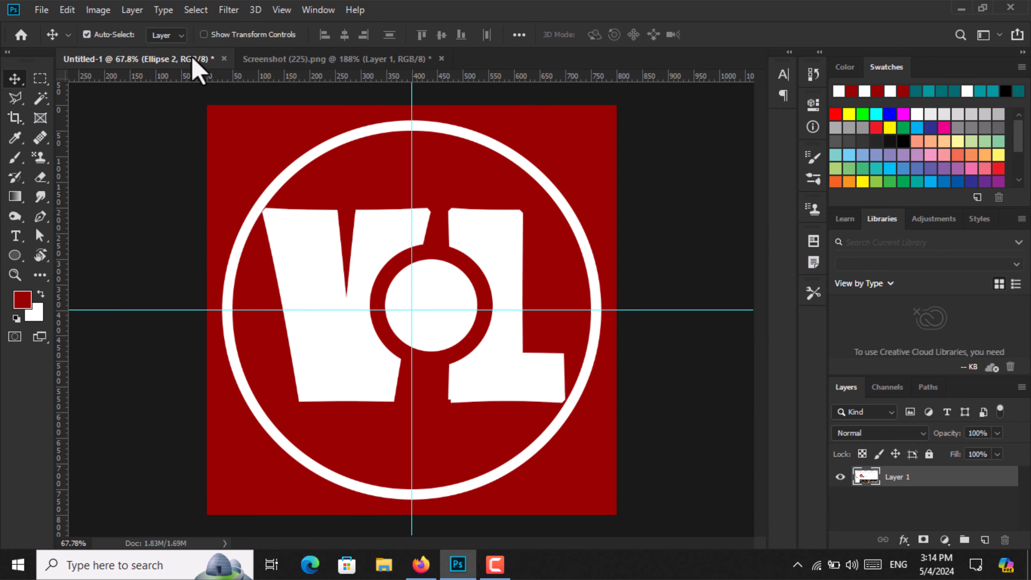
Switch to Firefox, open Google in a new tab and search for "victory logo png"
left_click(420, 565)
right_click(33, 76)
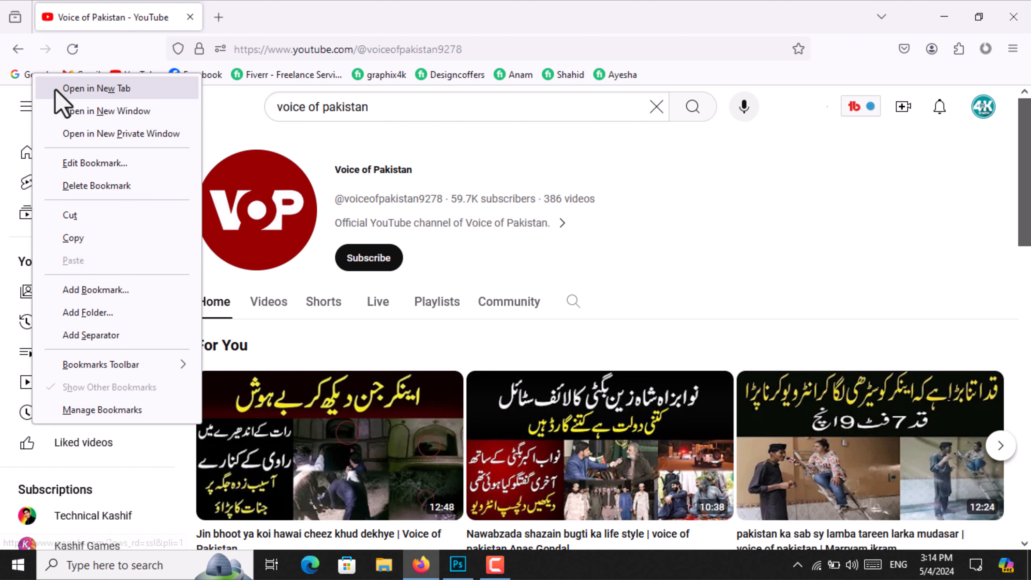
left_click(57, 89)
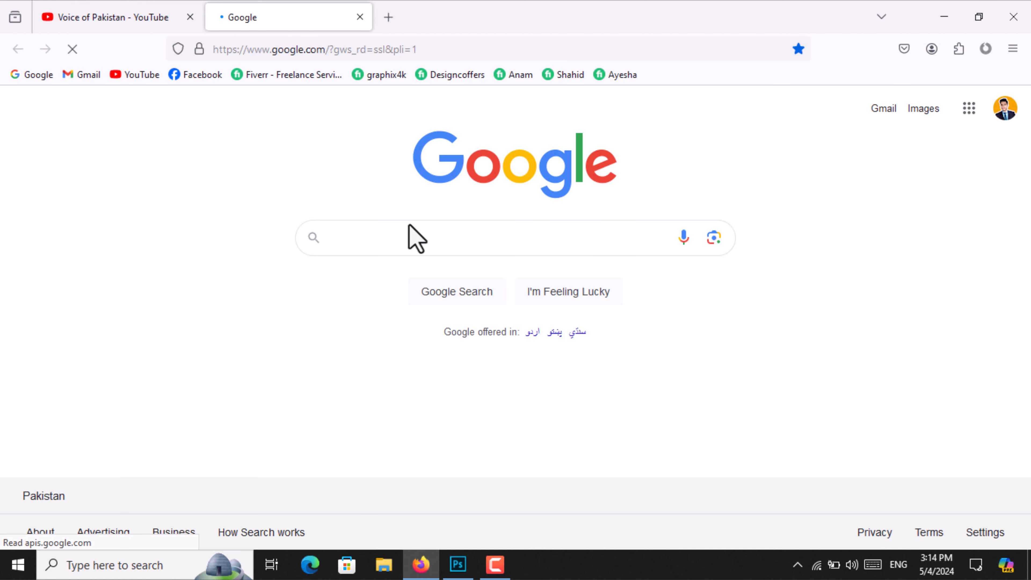
left_click(414, 239)
type("victory")
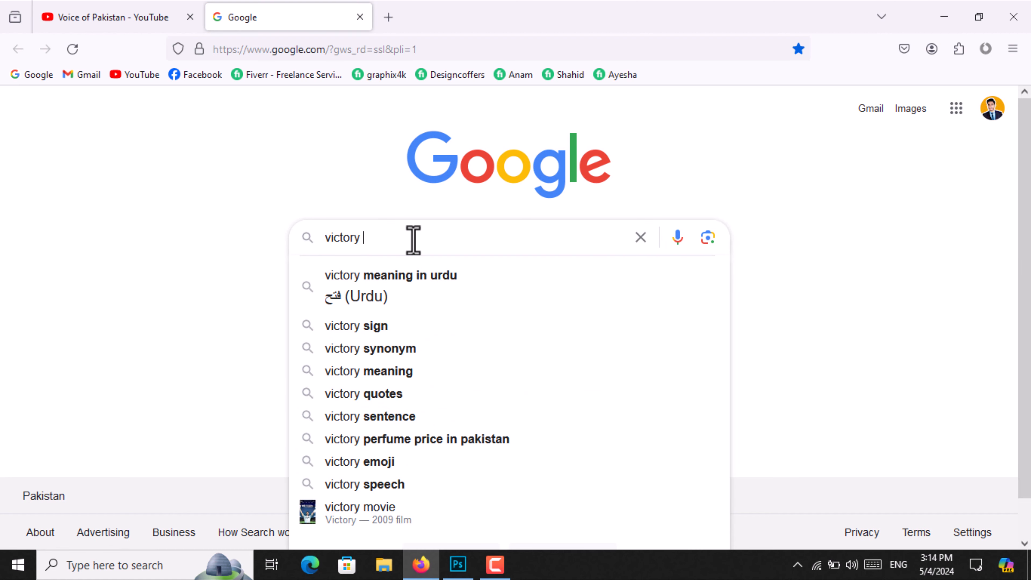
type(" logo pn")
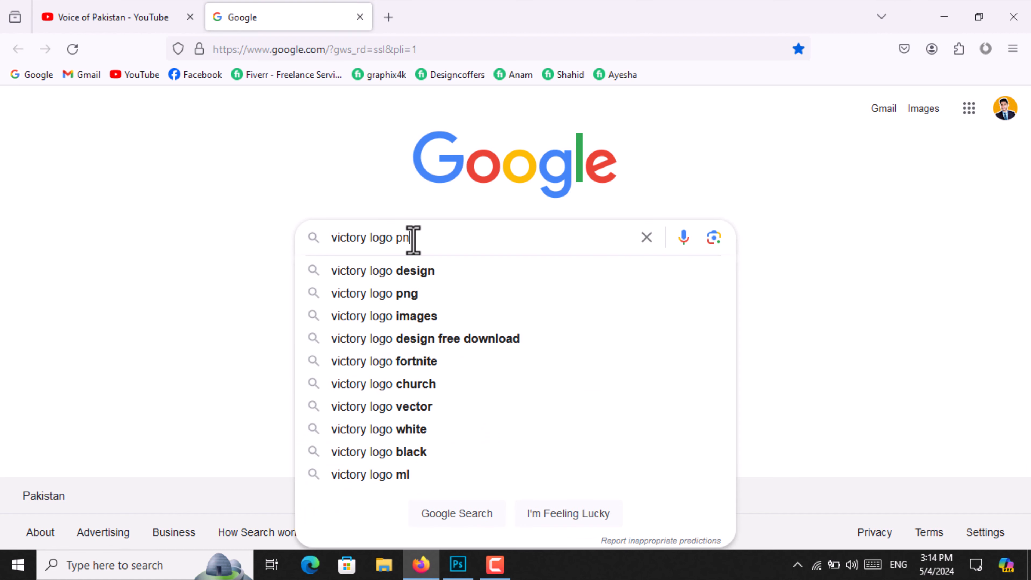
type("g")
key("Return")
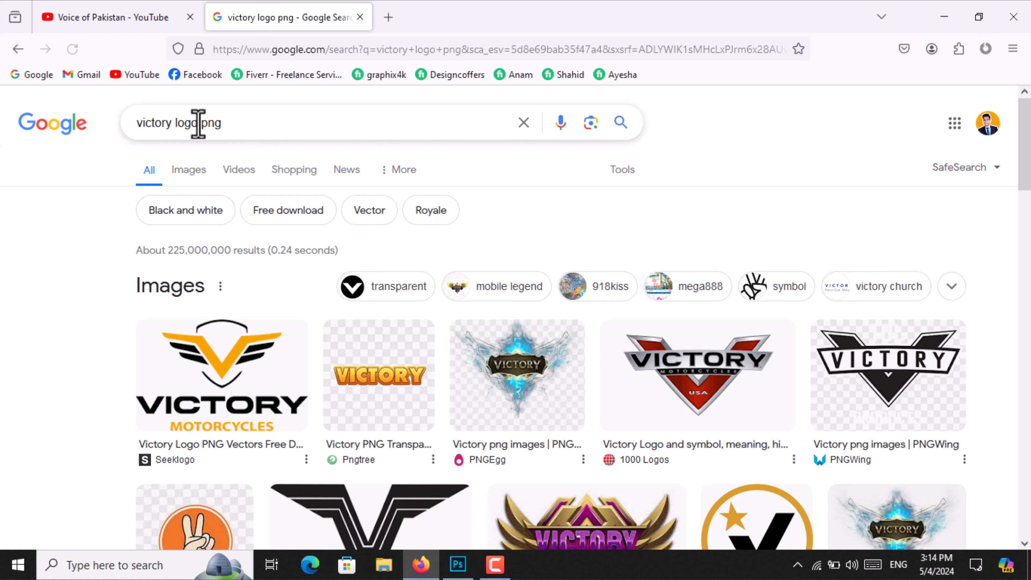
Refine the search to "victory hand logo png" and visit the PNGWing page of the black V-sign hand
left_click(215, 124)
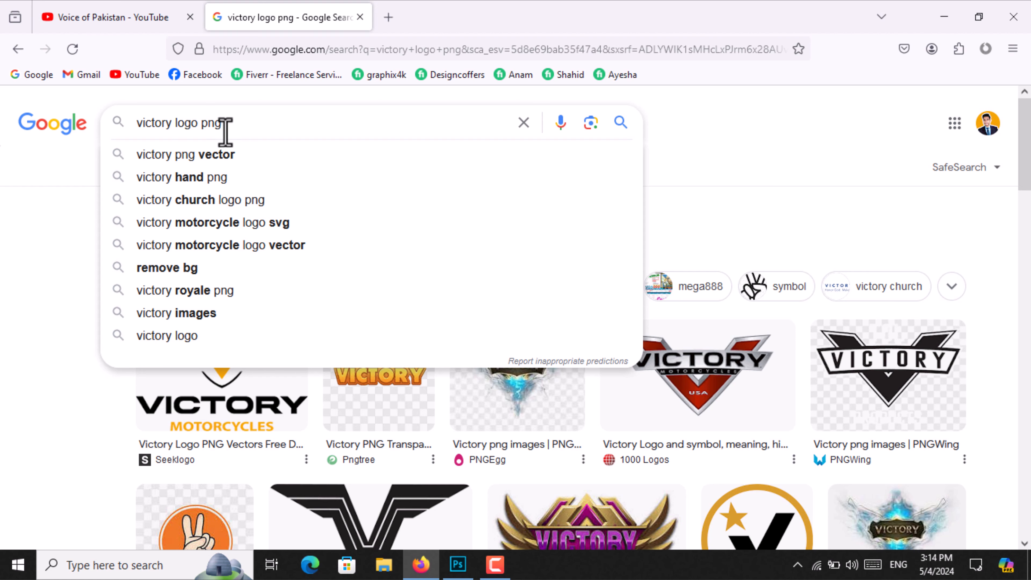
key("Return")
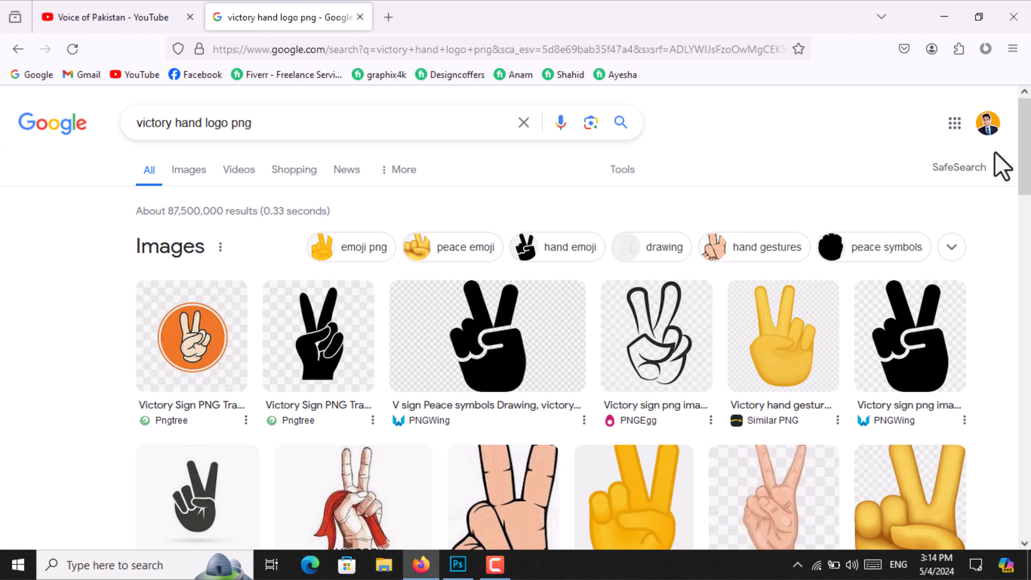
scroll(1027, 167, "down", 3)
scroll(925, 313, "down", 5)
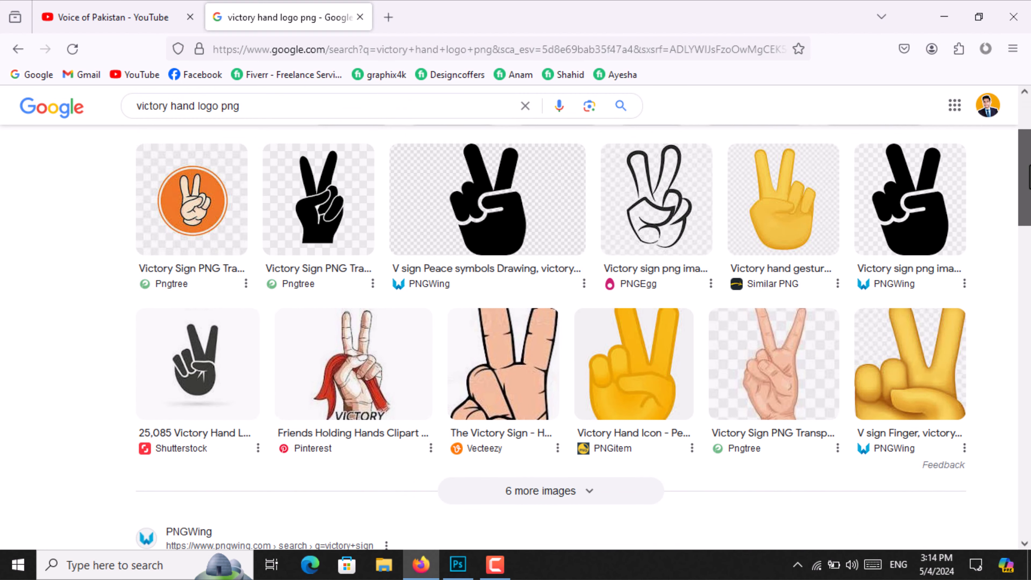
scroll(926, 313, "up", 6)
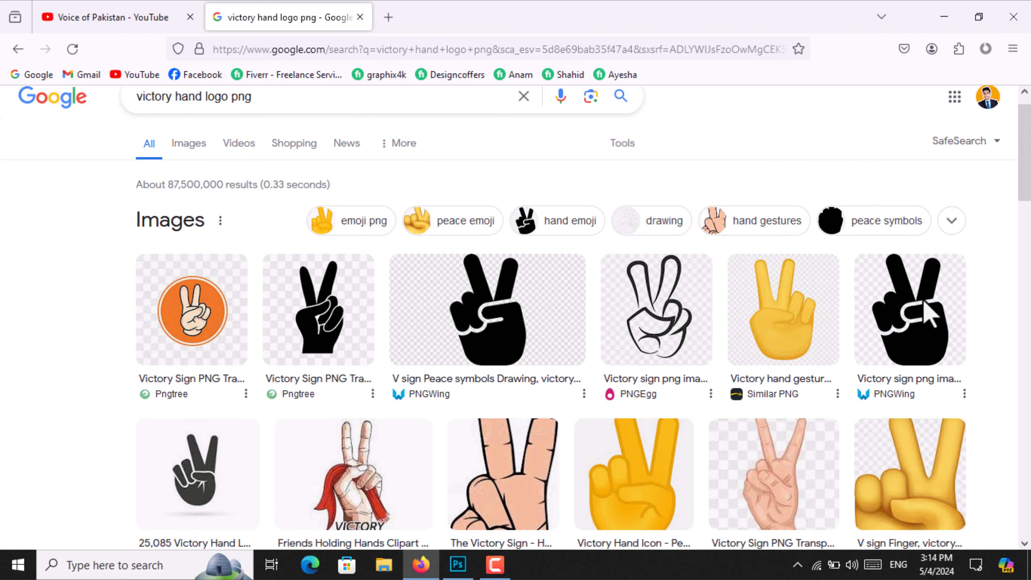
left_click(918, 333)
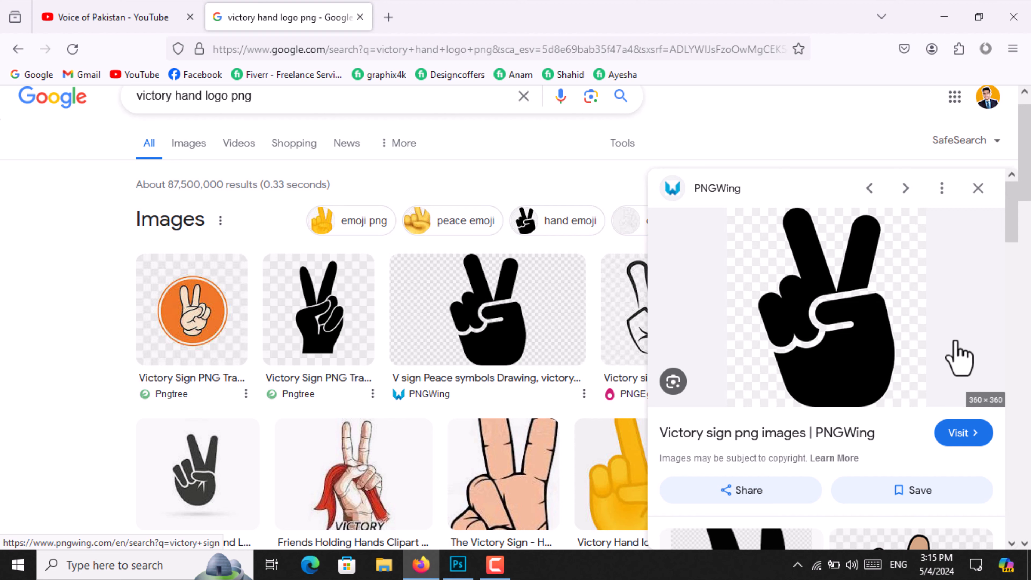
left_click(962, 433)
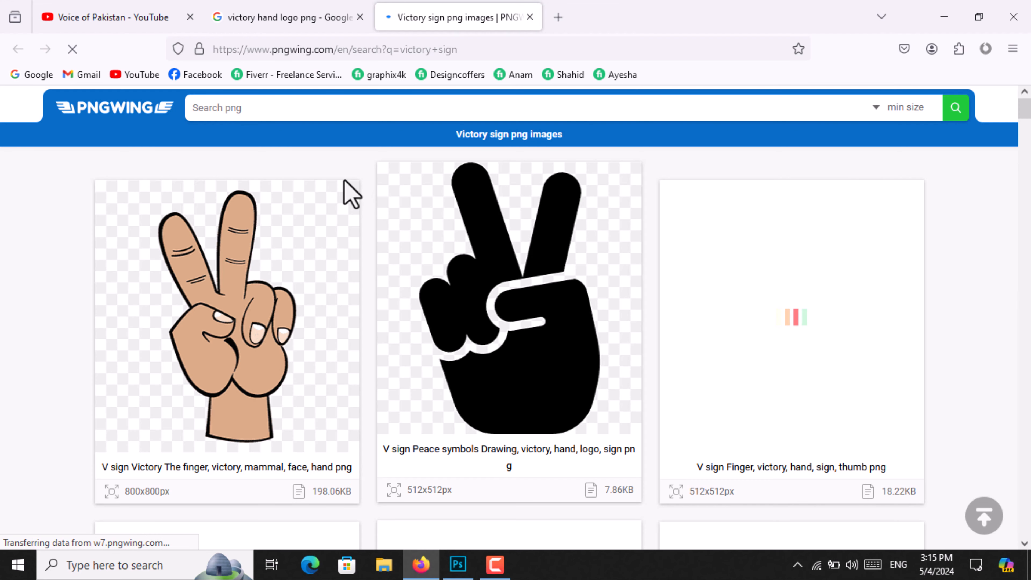
Save the black V-sign hand image to the Downloads folder as png-transparent-v-sign in PNG format
right_click(497, 272)
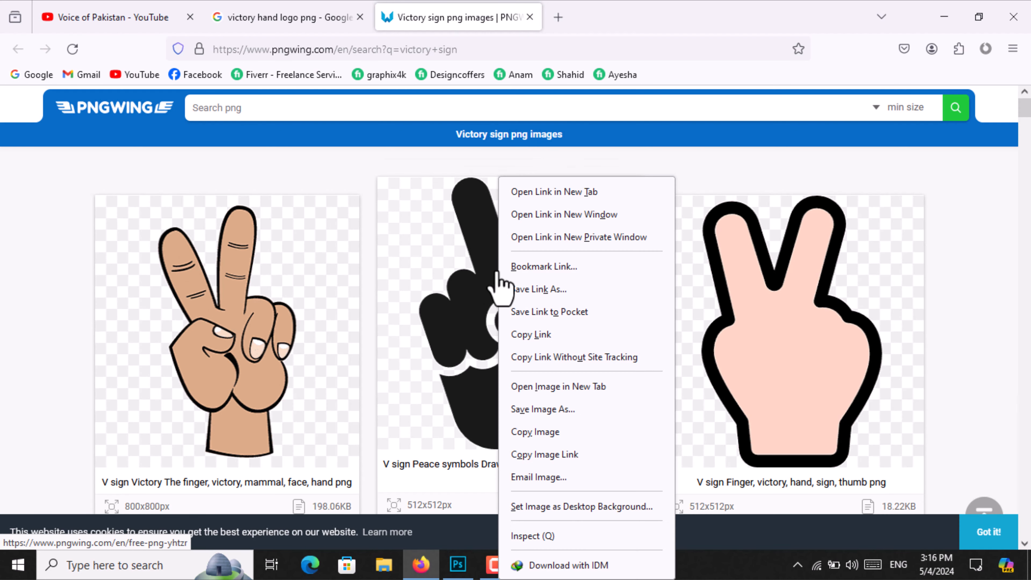
left_click(551, 410)
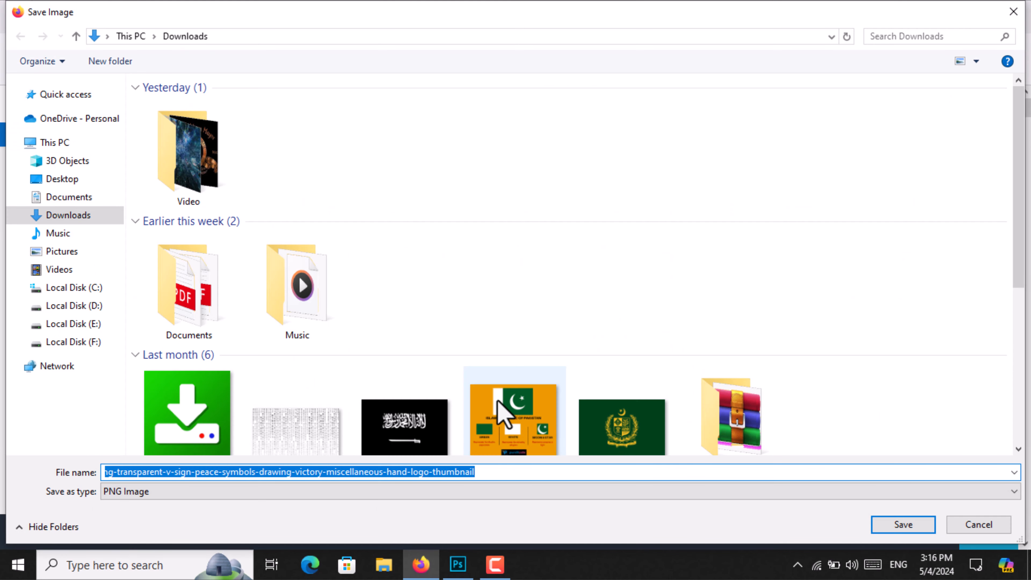
left_click(65, 215)
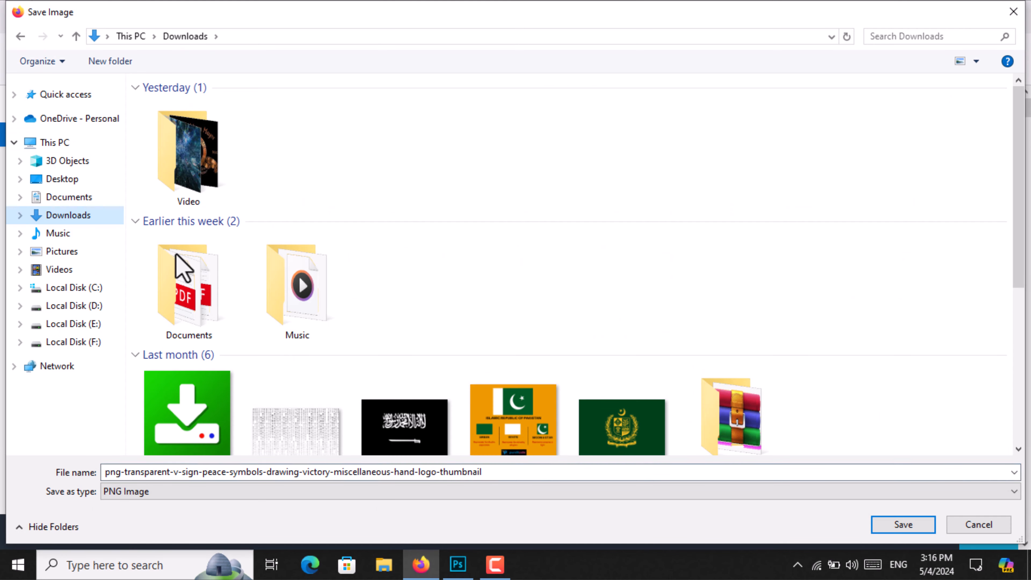
left_click(509, 472)
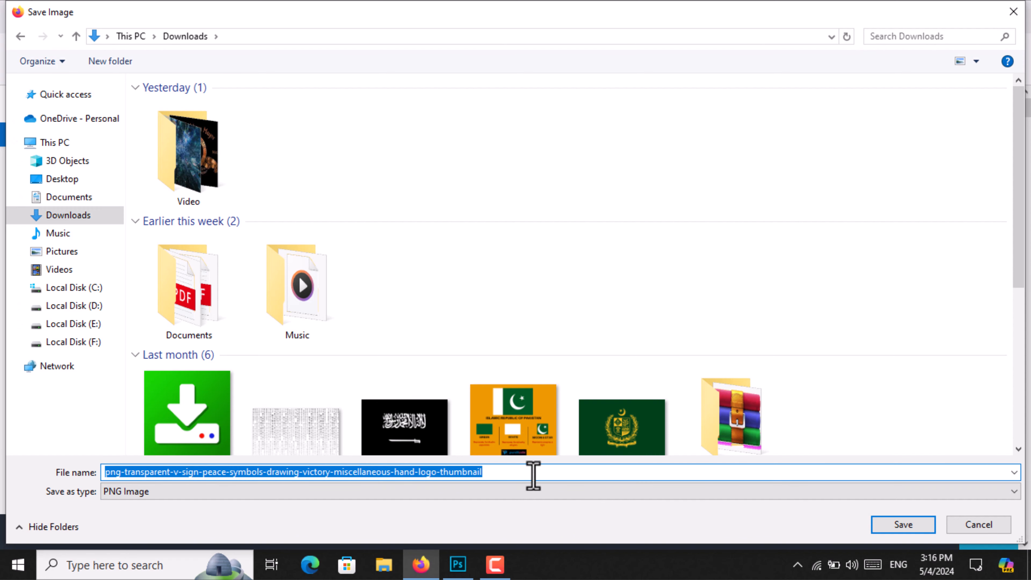
left_click_drag(502, 478, 196, 477)
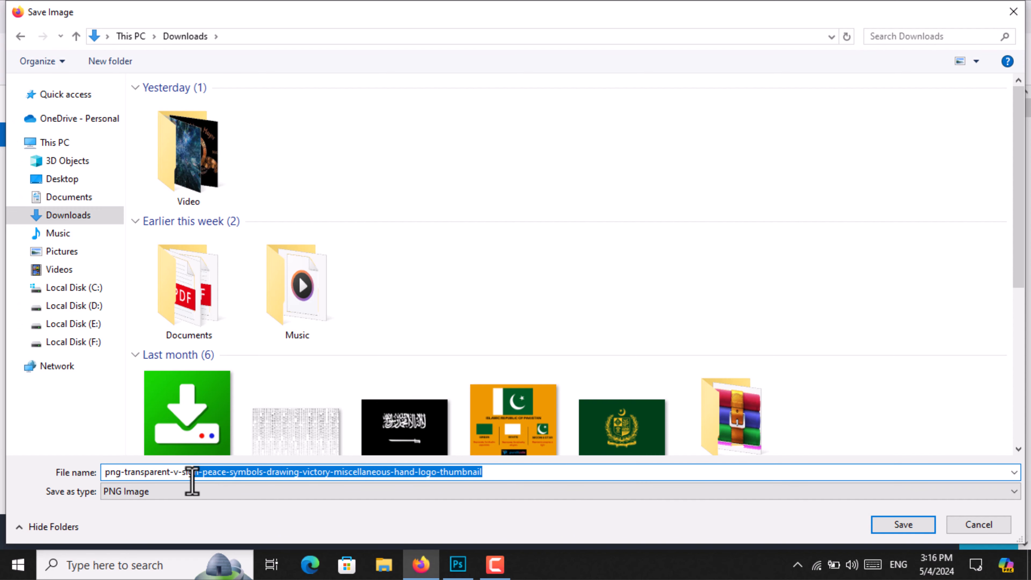
key("BackSpace")
left_click(909, 527)
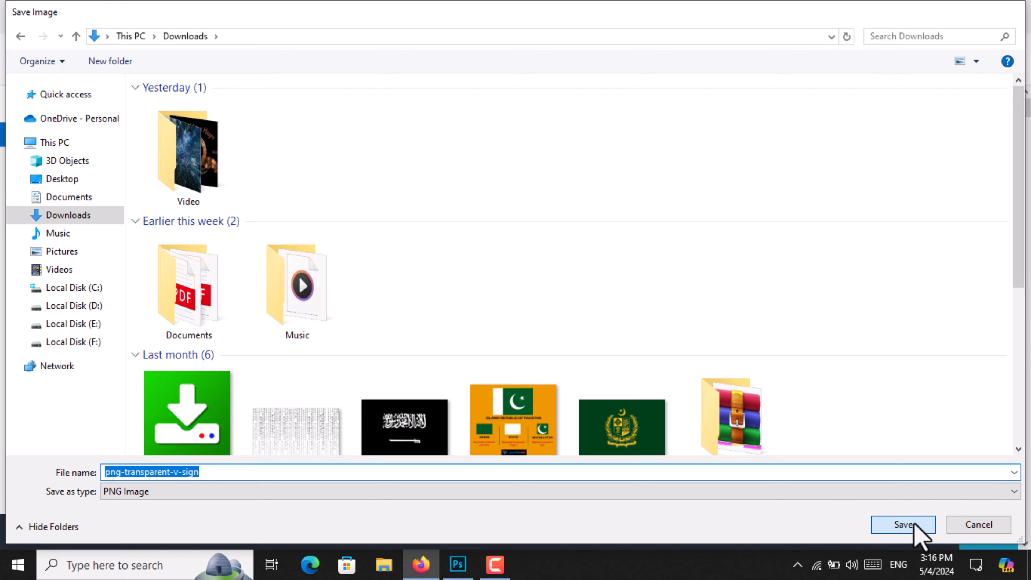
Switch to Photoshop and open the png-transparent-v-sign image from the Downloads folder
left_click(463, 563)
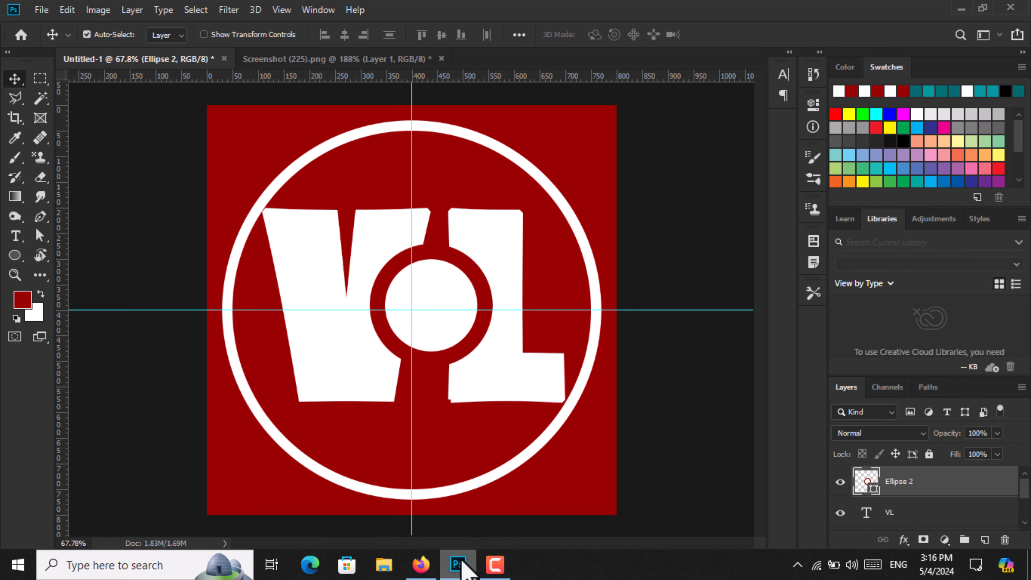
left_click(39, 9)
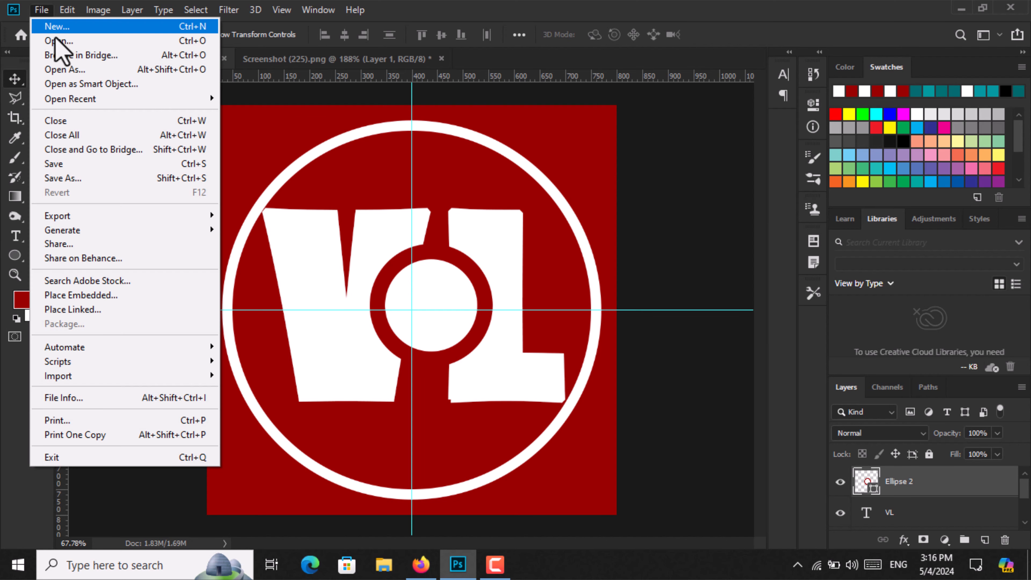
left_click(141, 44)
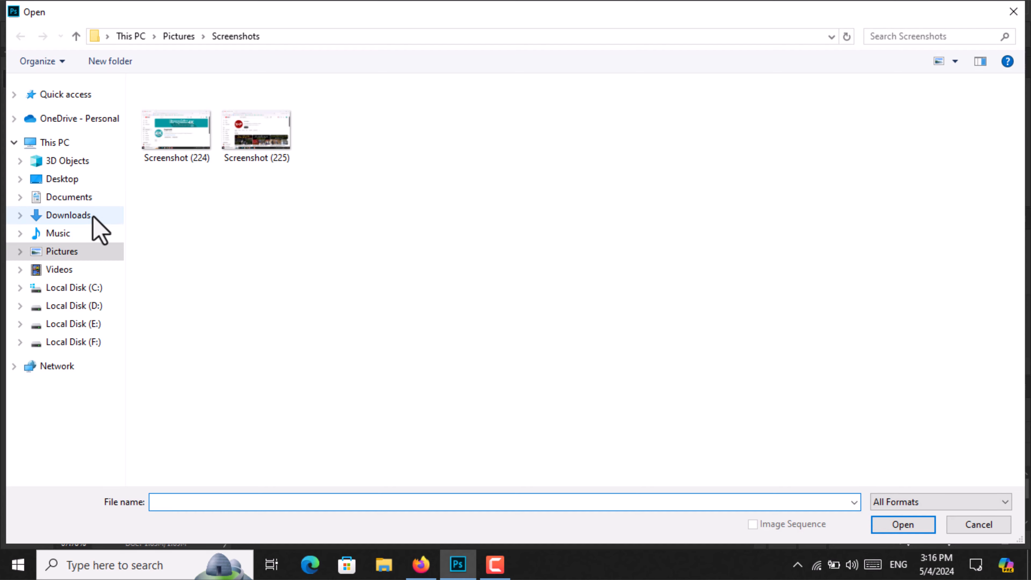
left_click(97, 225)
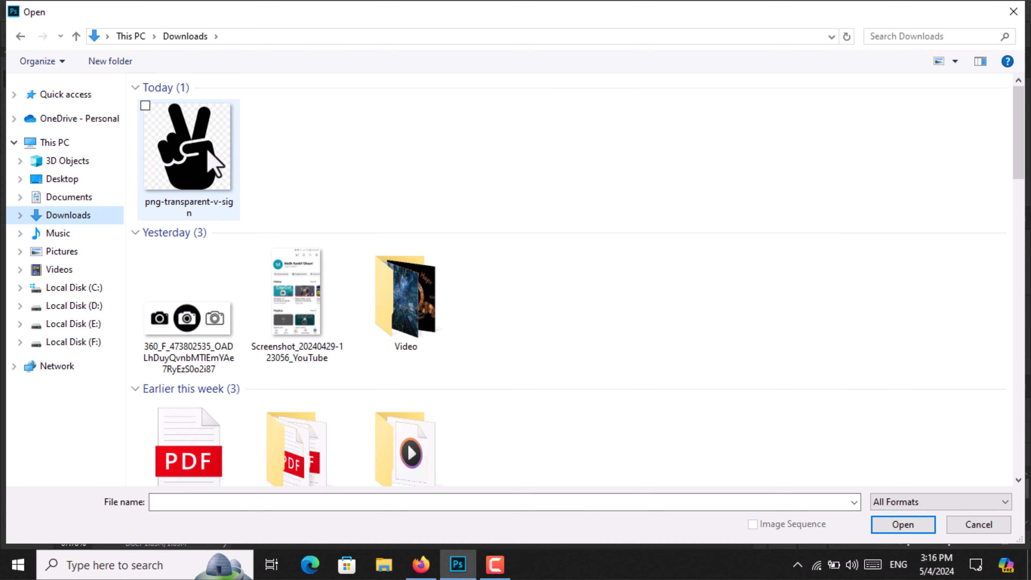
double_click(211, 161)
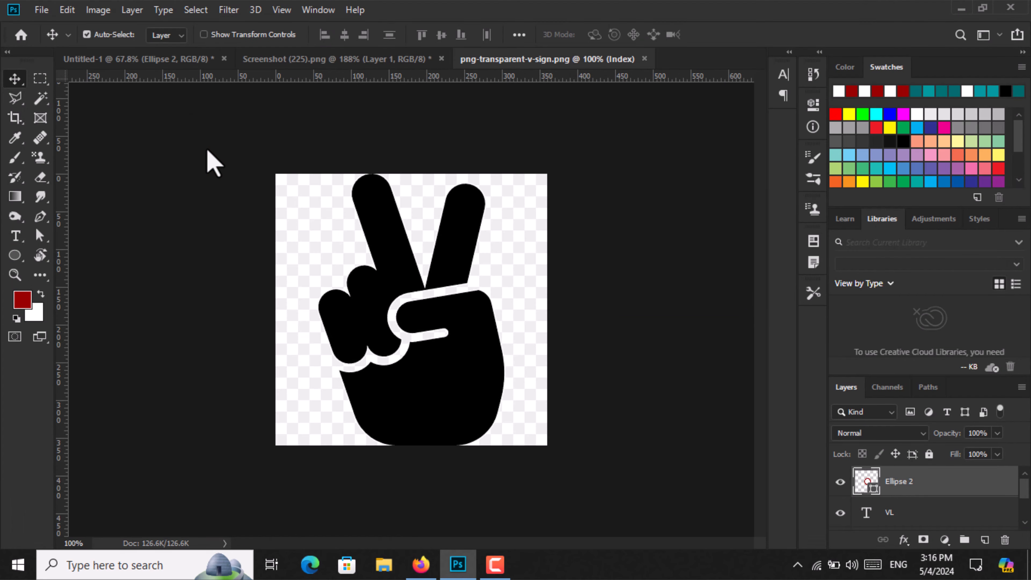
Select the checkered background with the Magic Wand, invert the selection, and move the hand into the logo document over the small circle
left_click(40, 99)
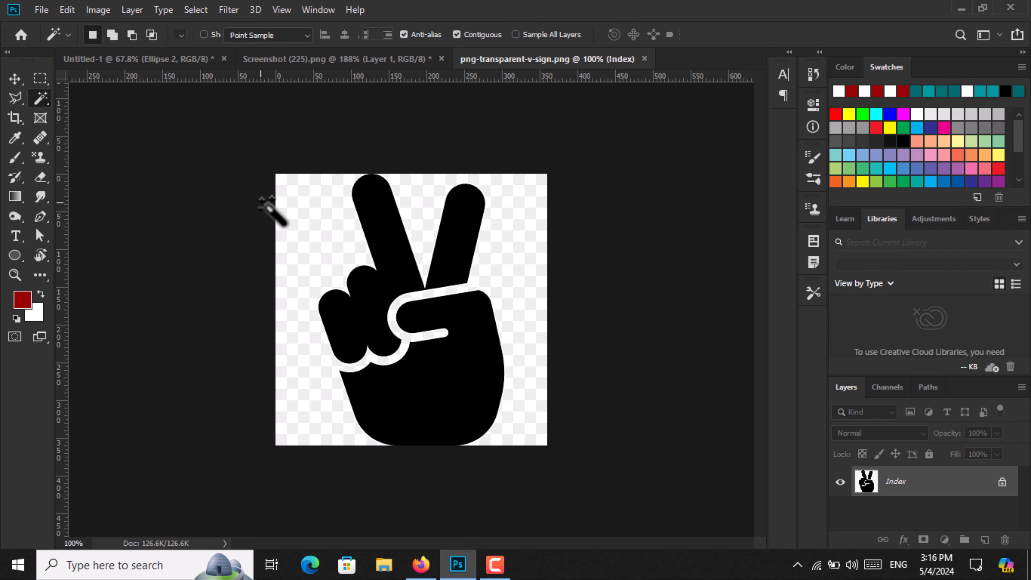
left_click(330, 234)
right_click(331, 241)
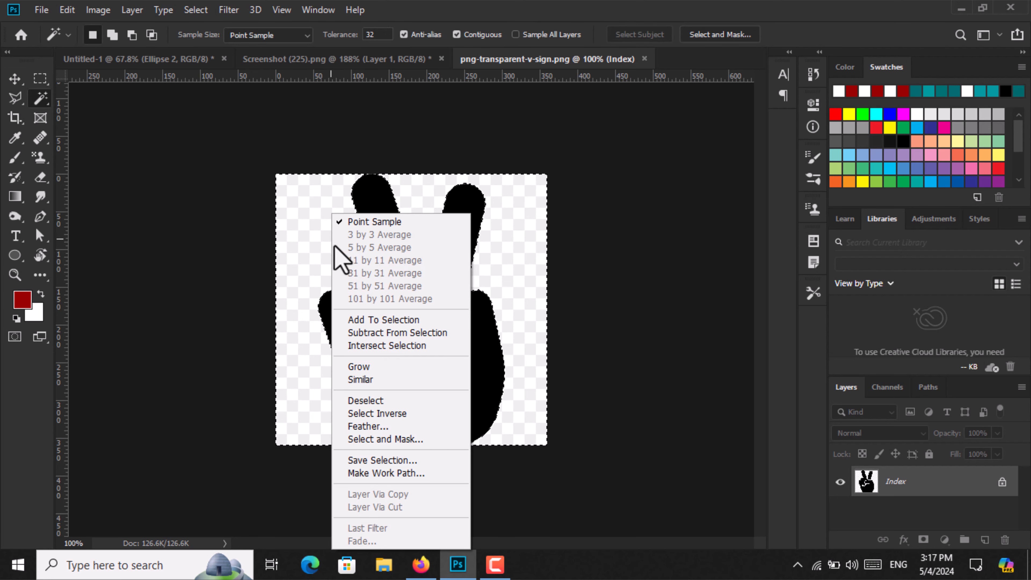
left_click(428, 413)
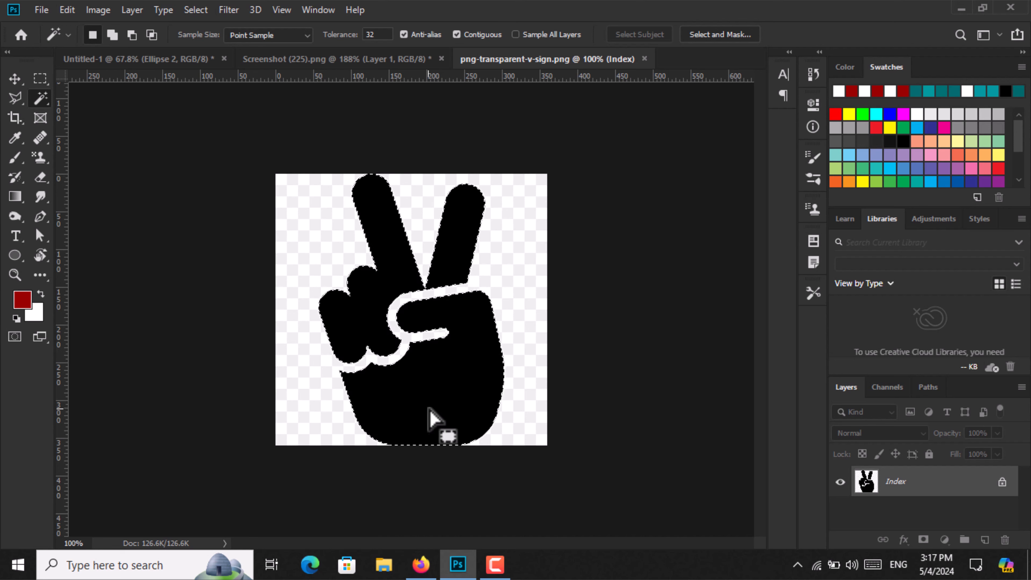
left_click(14, 79)
left_click_drag(440, 372, 429, 319)
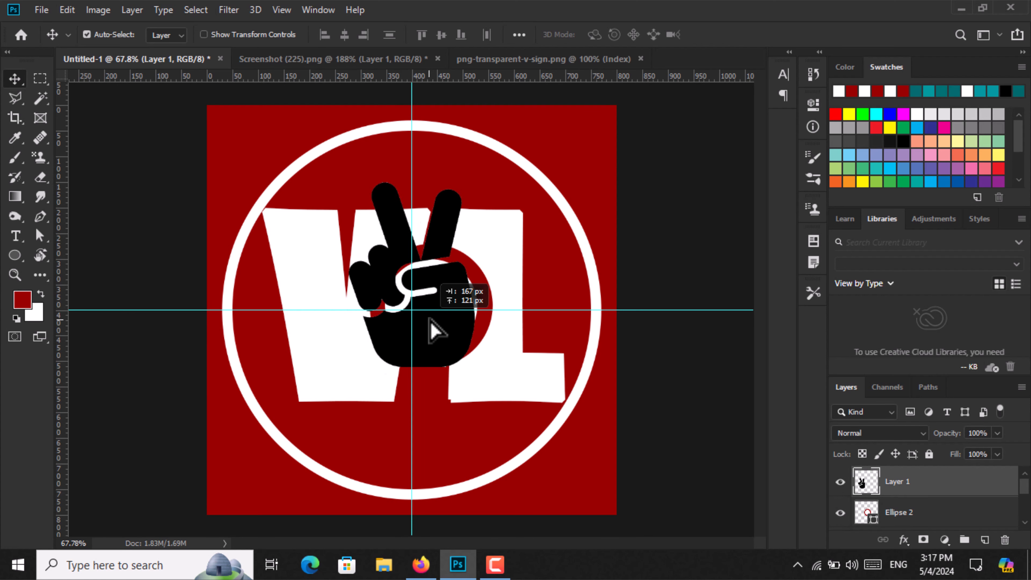
Recolor both black parts of the victory hand with the dark red foreground color using Magic Wand selections
left_click(40, 98)
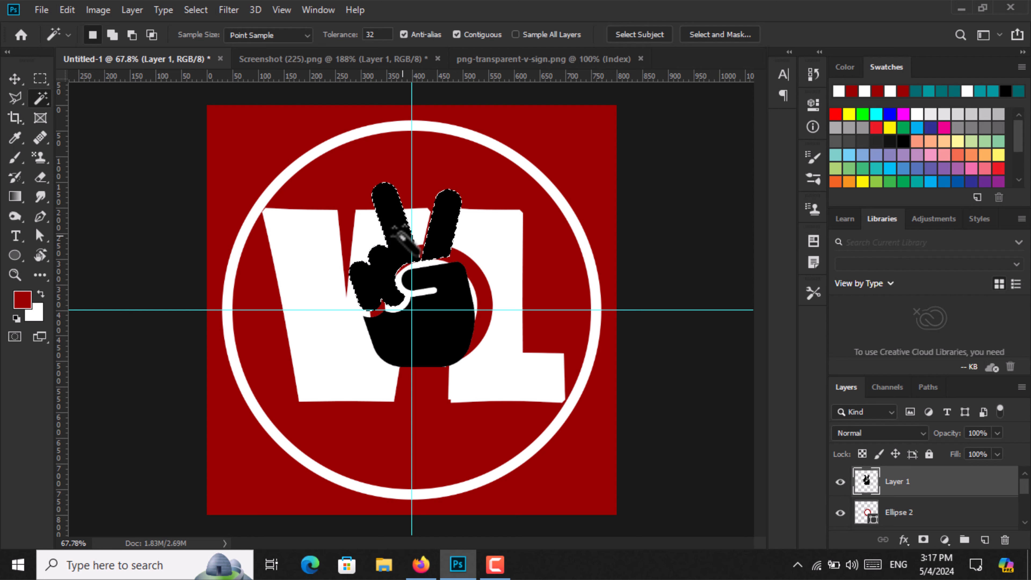
key("alt+BackSpace")
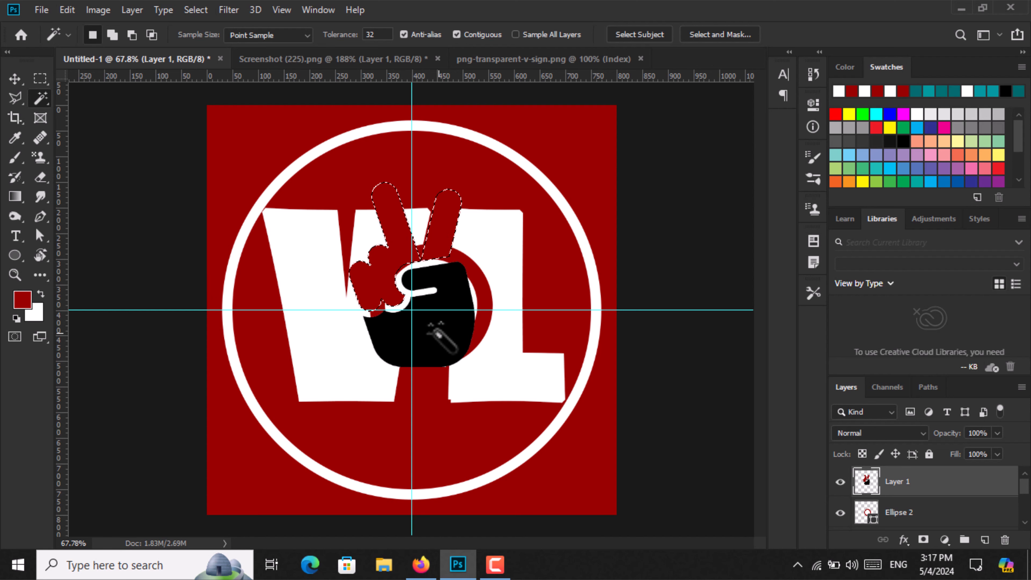
left_click(429, 325)
key("alt+BackSpace")
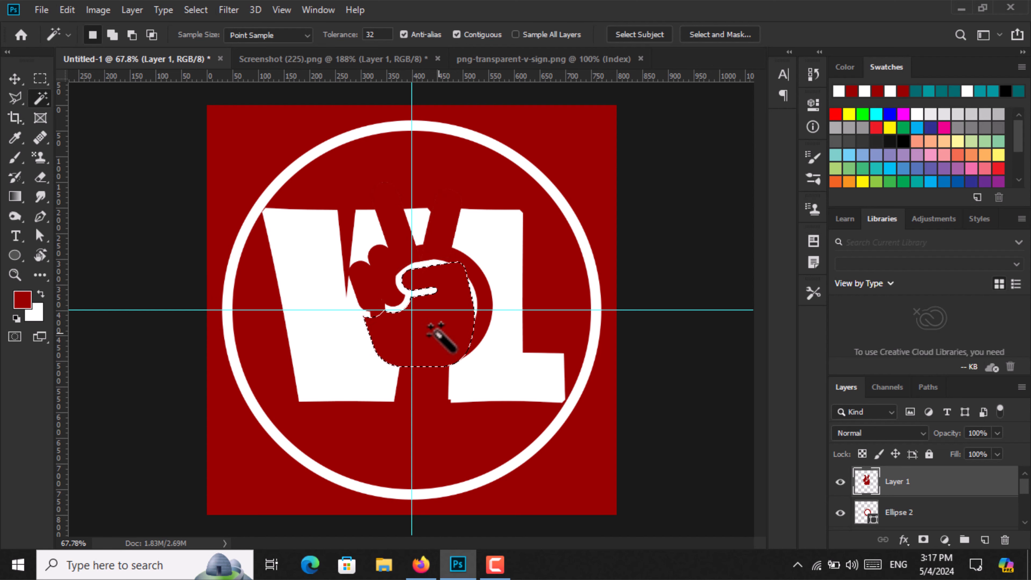
left_click(12, 81)
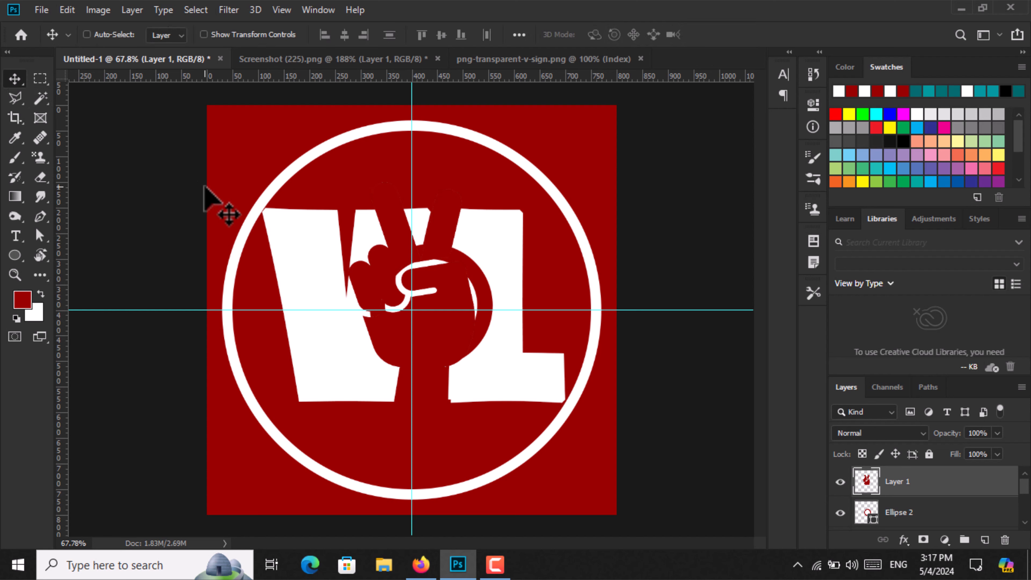
Scale the victory hand down to about 39% and place it inside the small white circle
key("ctrl+t")
left_click_drag(415, 181, 411, 278)
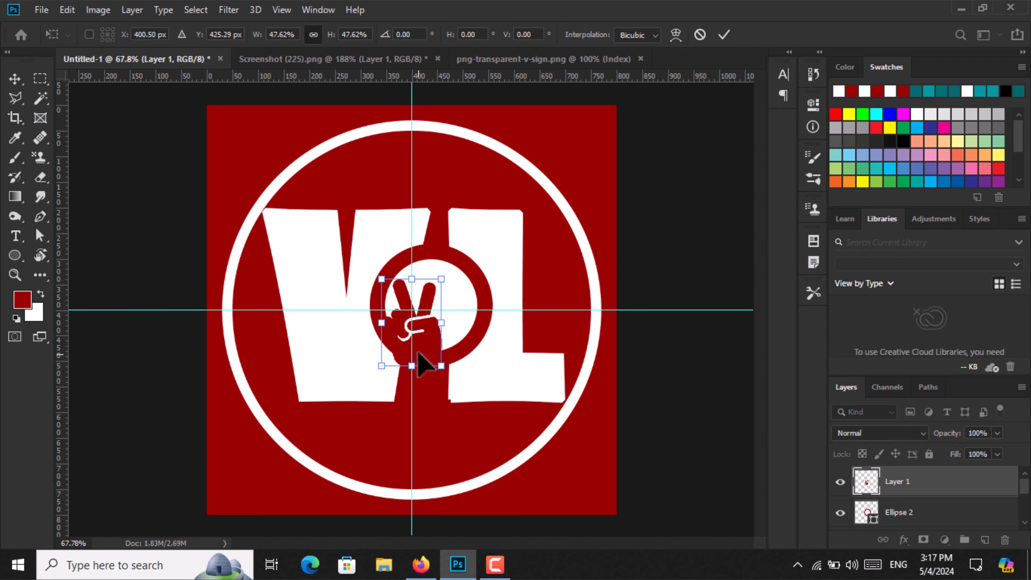
left_click_drag(418, 352, 437, 335)
left_click_drag(432, 262, 437, 270)
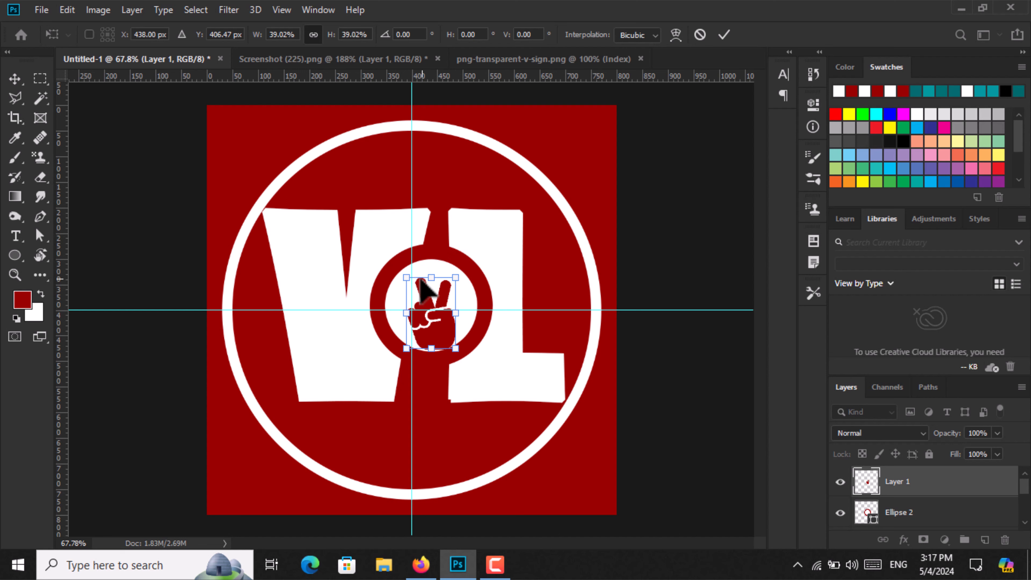
left_click_drag(439, 348, 429, 327)
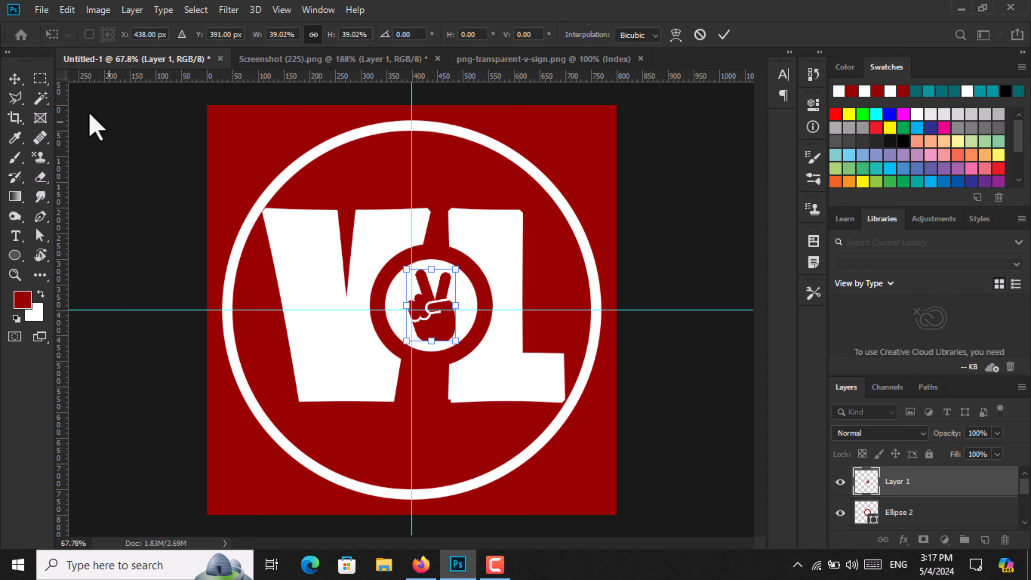
left_click(18, 80)
Clear all guides and shift the victory hand about 9 px left within the small white circle
left_click(284, 10)
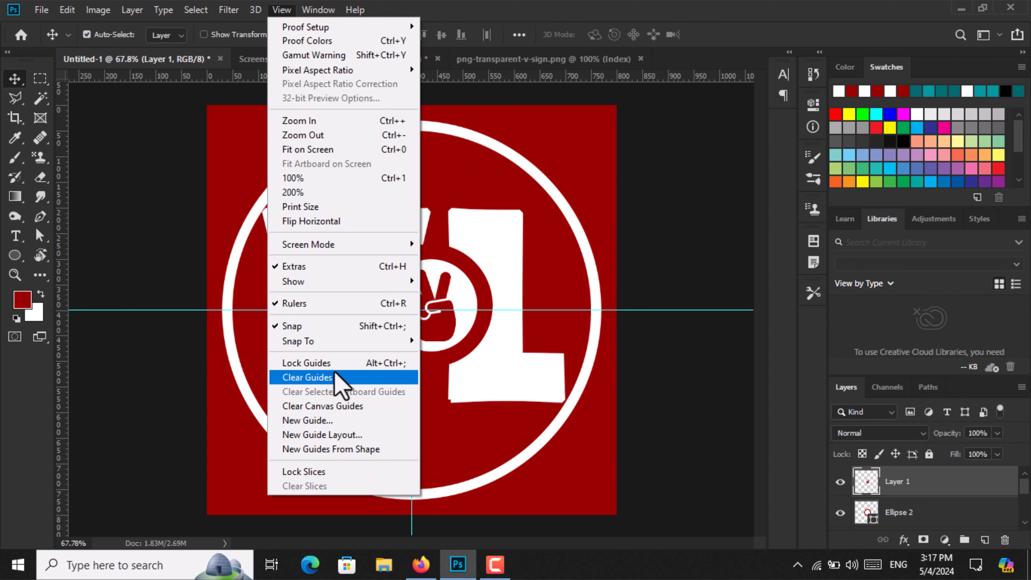
left_click(343, 378)
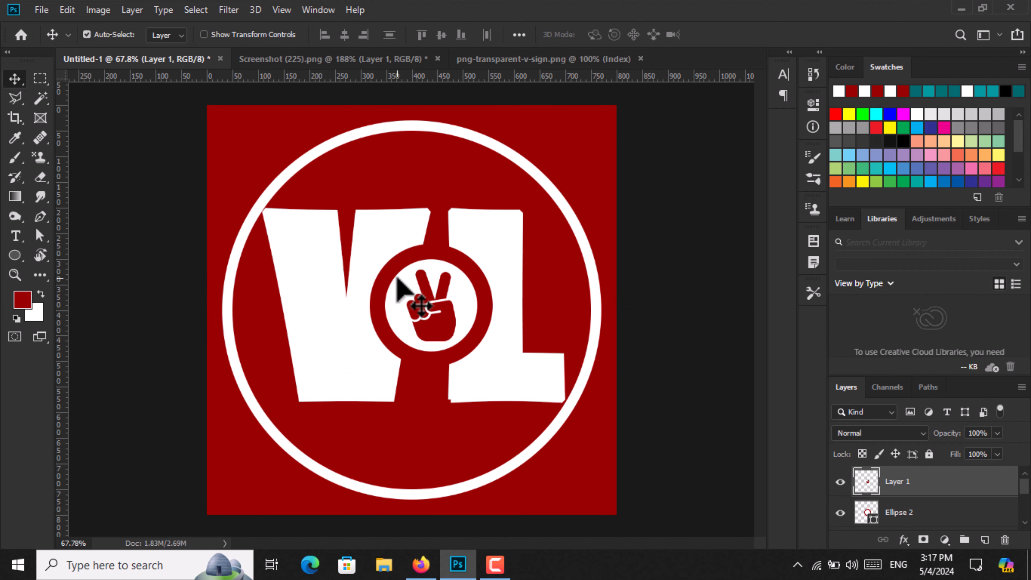
scroll(406, 290, "up", 3)
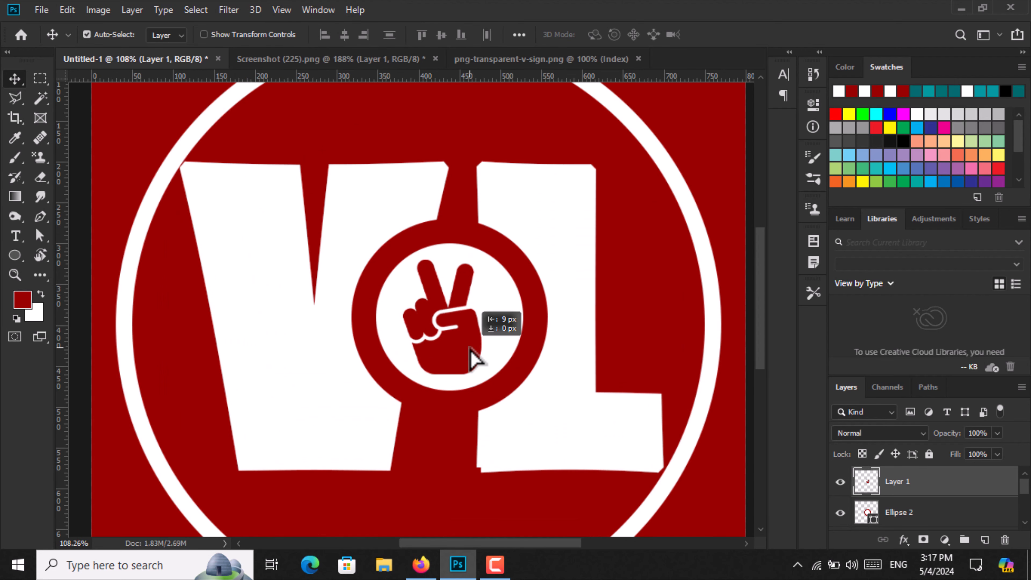
scroll(496, 285, "down", 1)
scroll(455, 224, "down", 4)
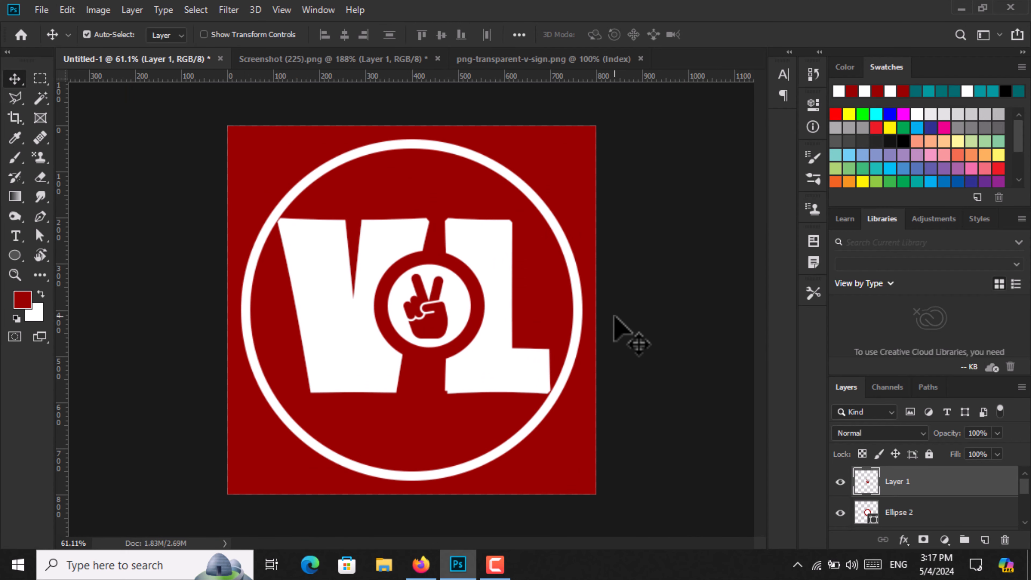
key("ctrl+plus")
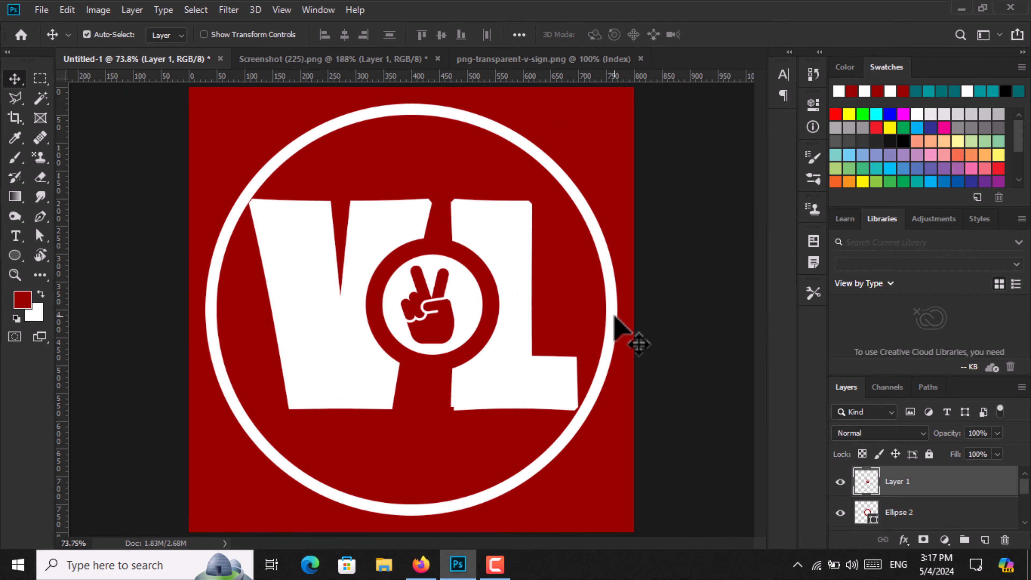
scroll(713, 322, "down", 1)
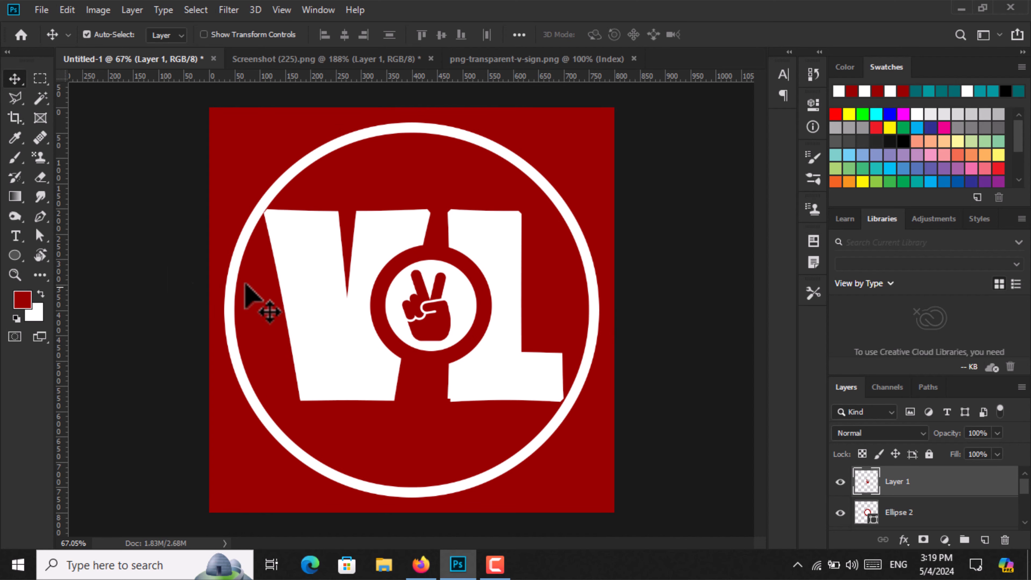
left_click(21, 241)
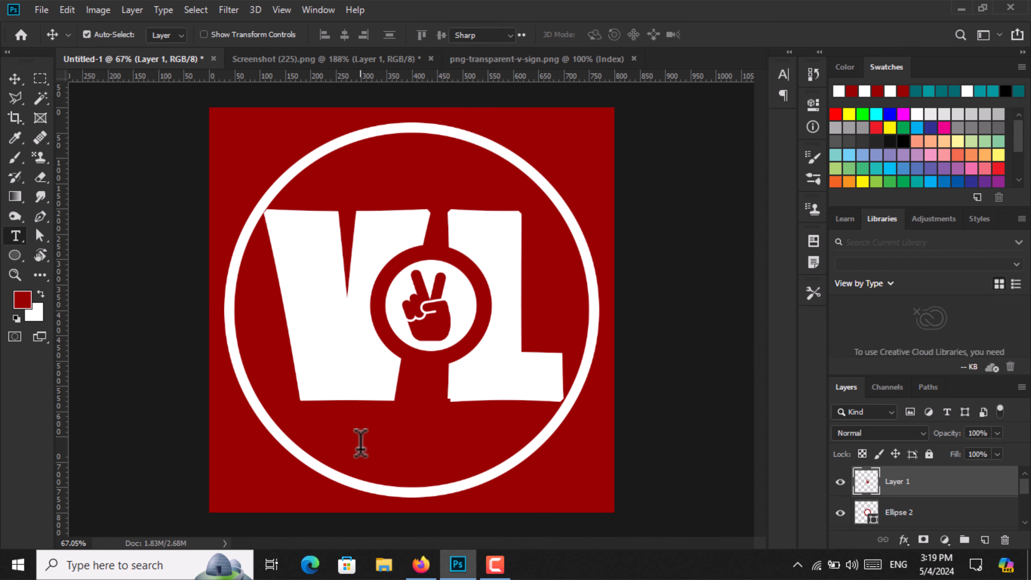
left_click(323, 434)
left_click(14, 79)
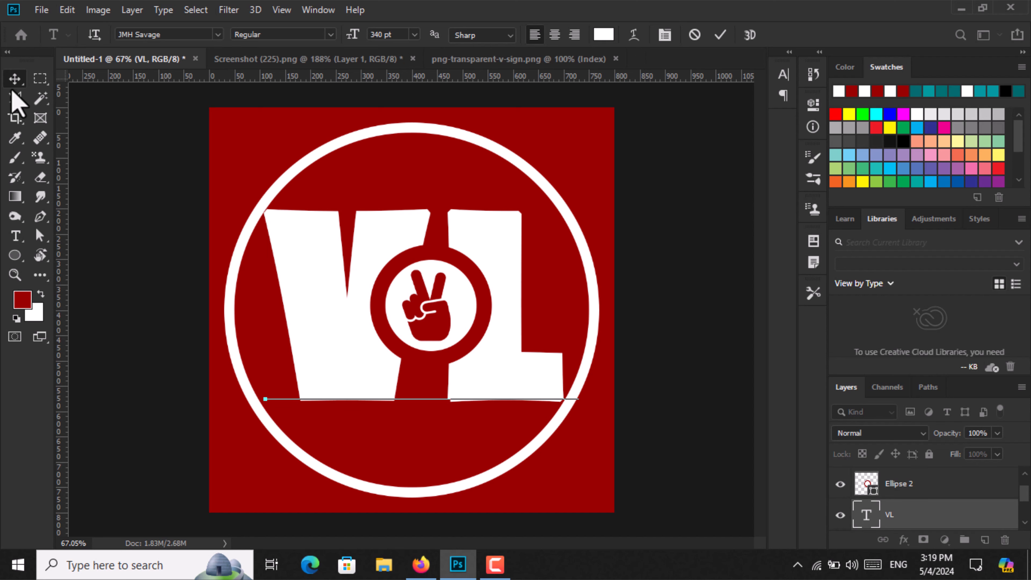
left_click(714, 471)
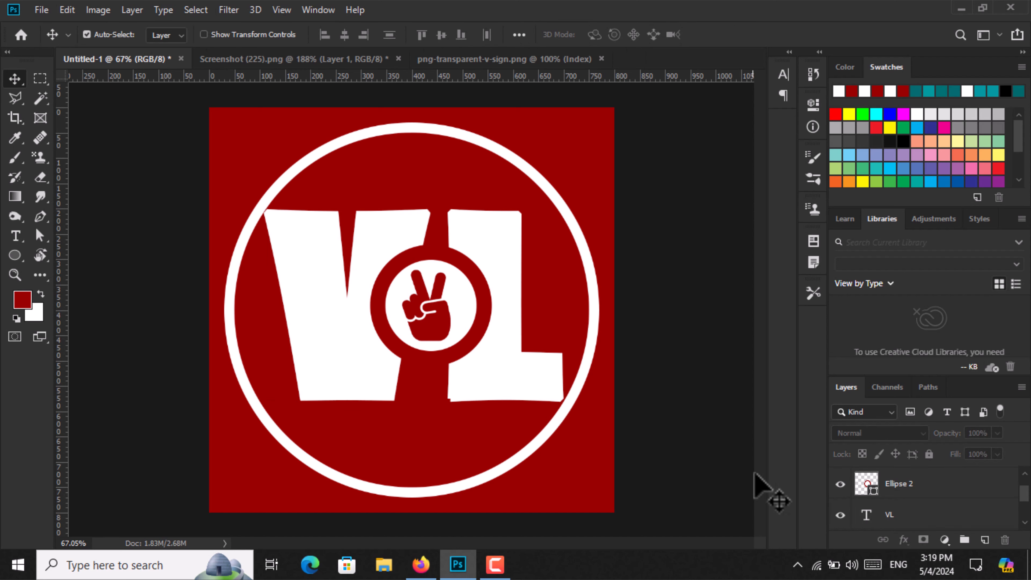
Add the white text "Voice Of Layyah" in 40 pt K2D Thin as a new text layer
left_click(21, 243)
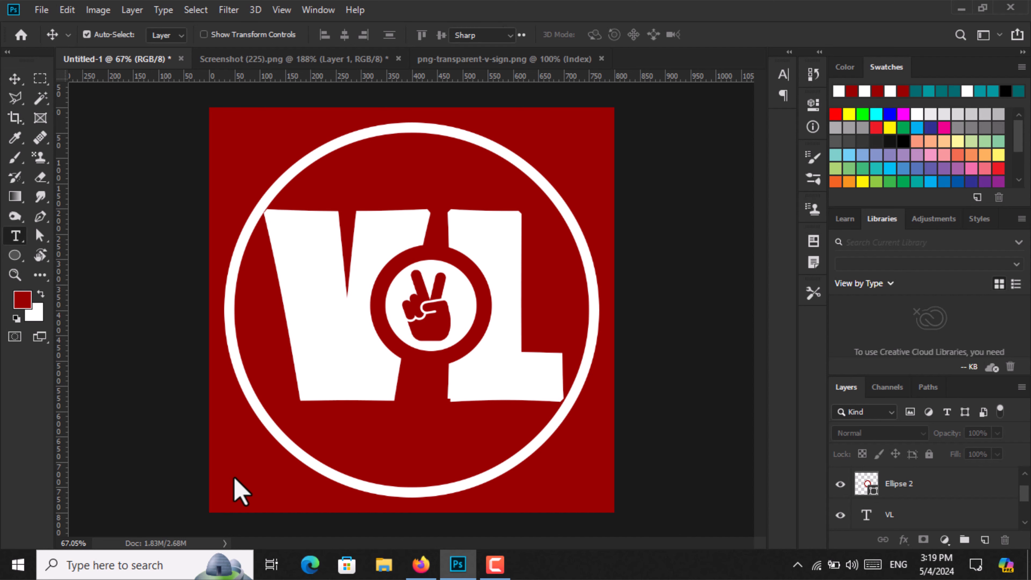
left_click(684, 405)
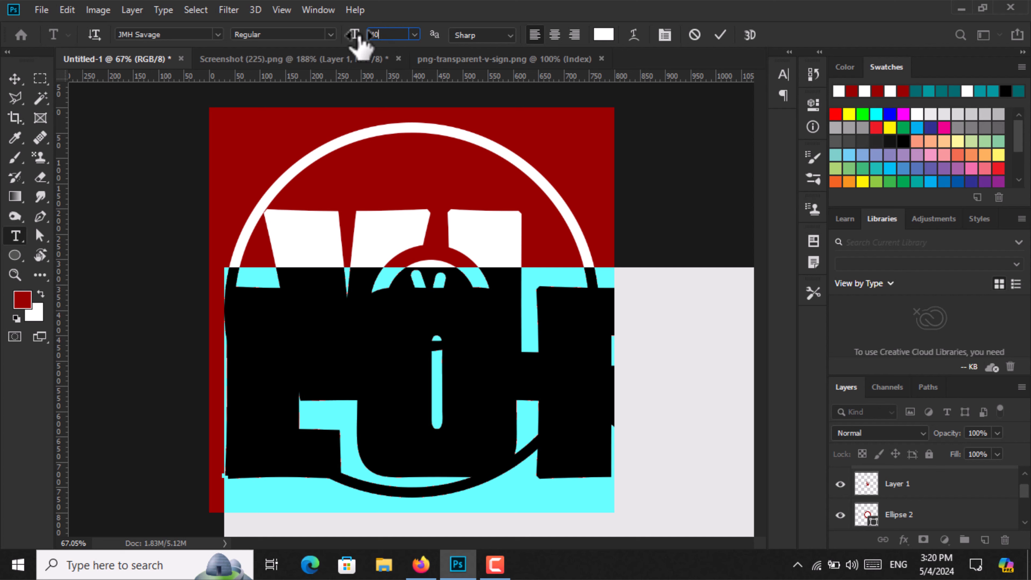
key("Return")
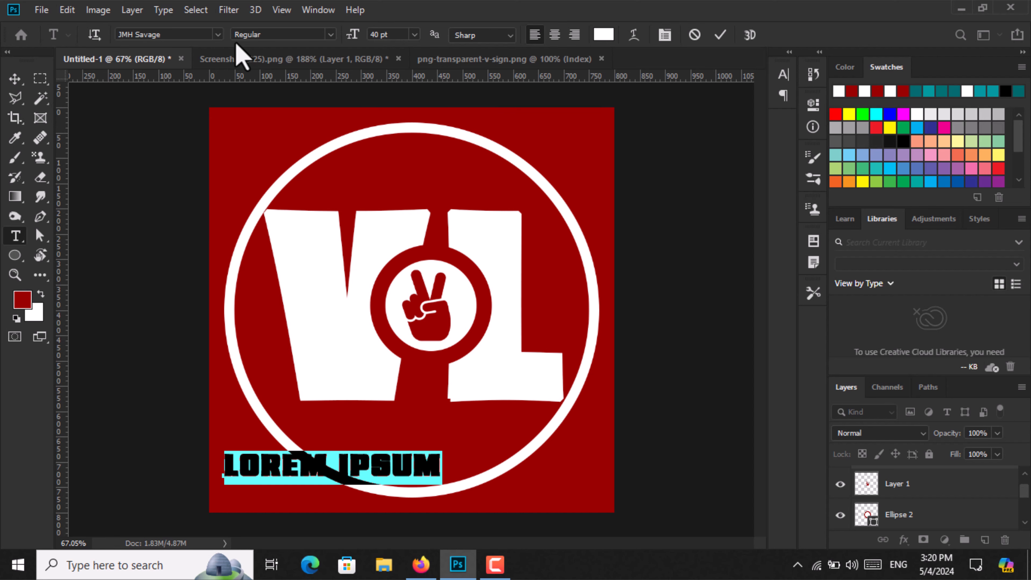
left_click(218, 34)
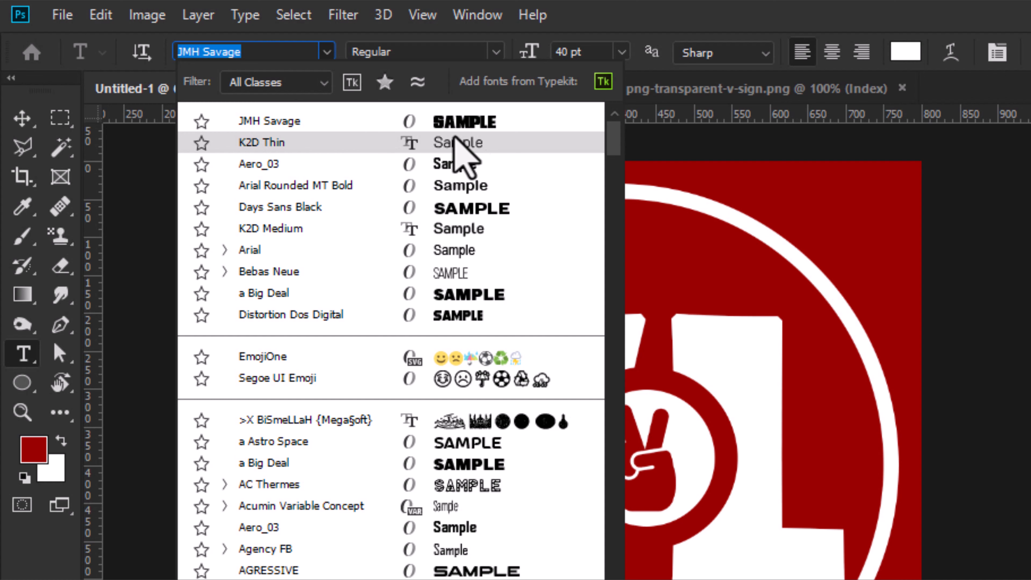
key("Escape")
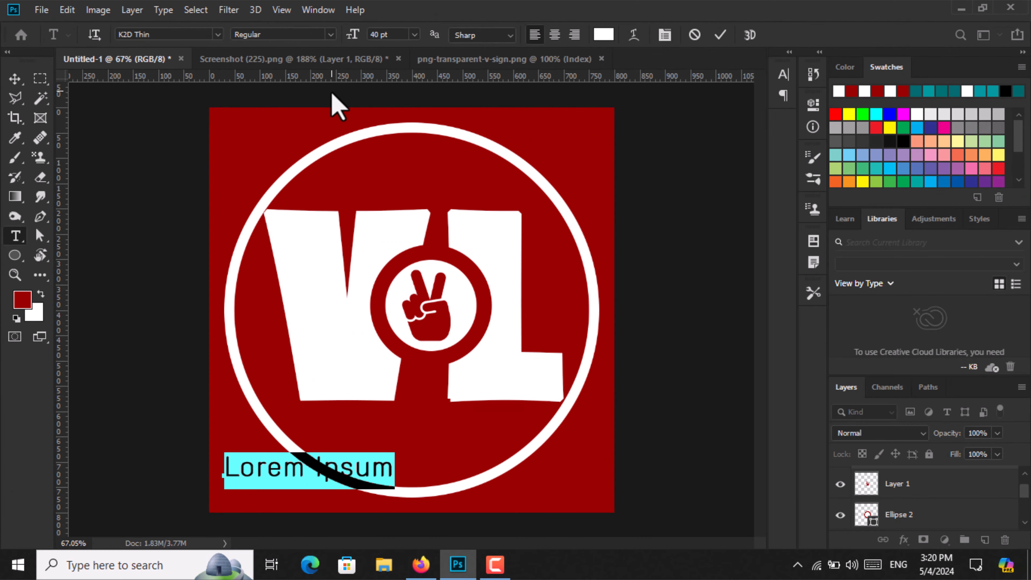
type("Voice Of")
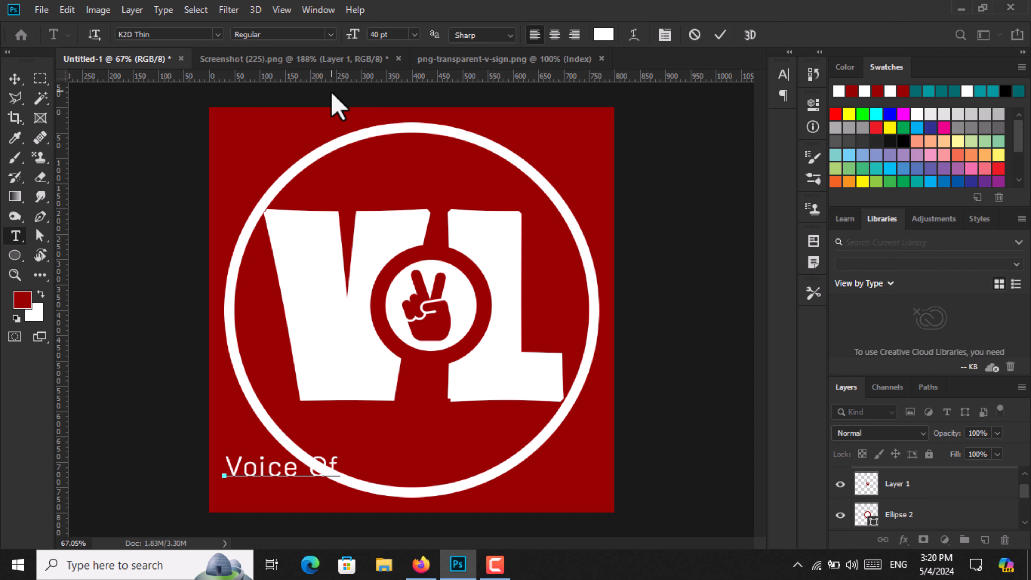
type(" Layyah")
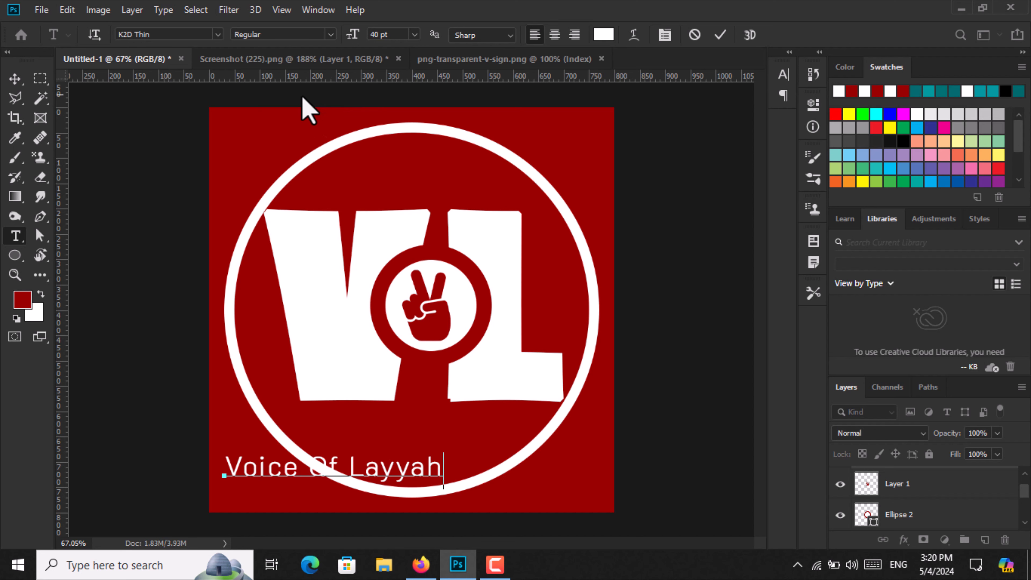
left_click(22, 87)
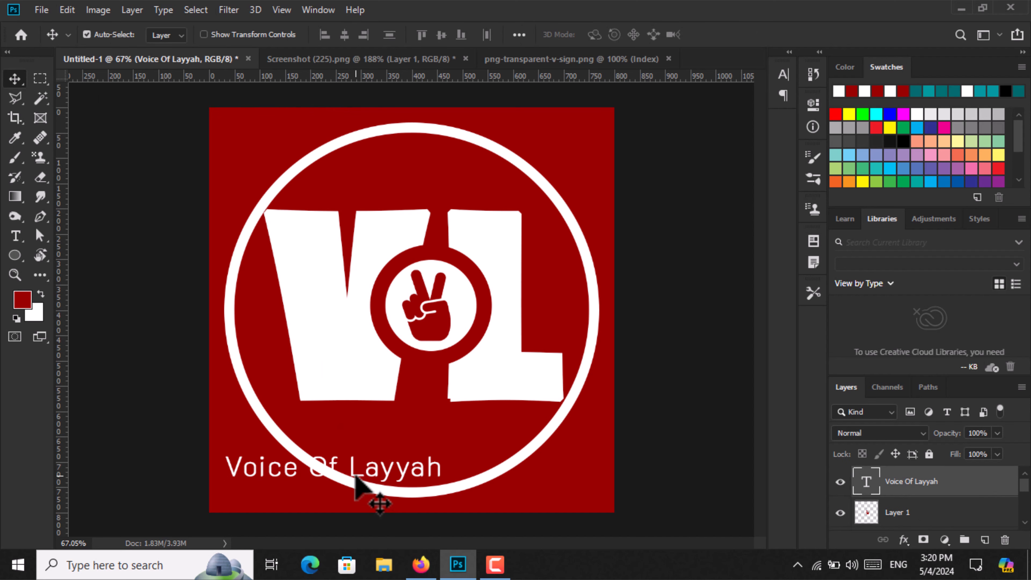
Move the "Voice Of Layyah" text inside the large ring, directly below the VL letters, and nudge it slightly left
left_click_drag(367, 471, 429, 422)
key("Left")
key("Left")
key("Left")
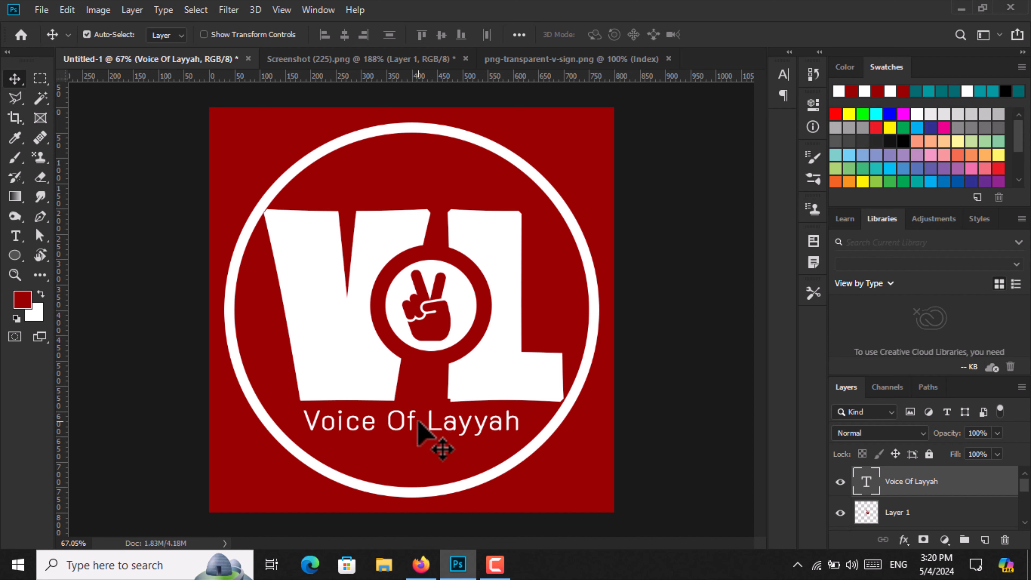
Set the font size of the whole "Voice Of Layyah" text to 44 pt
key("t")
double_click(418, 422)
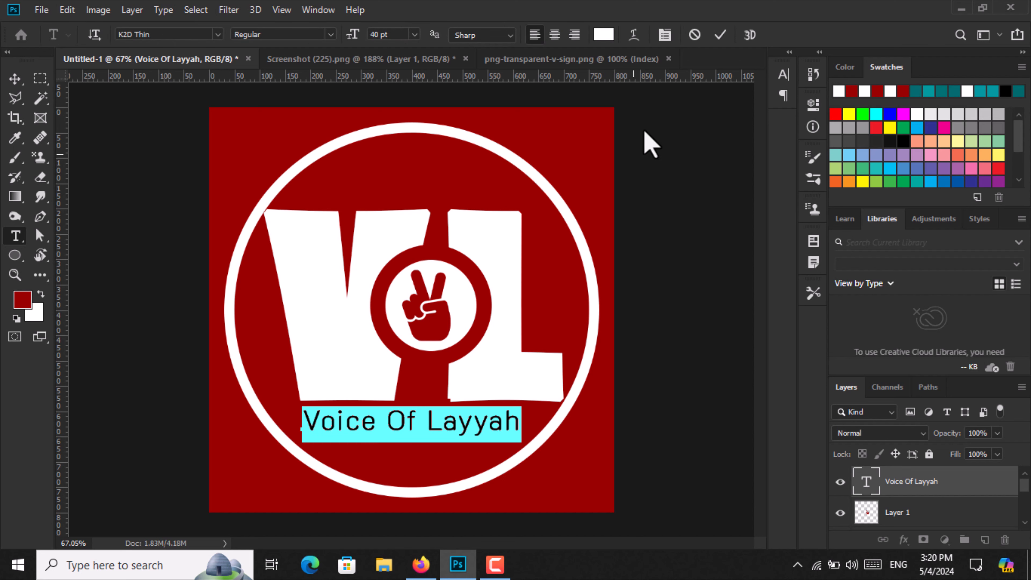
left_click(665, 35)
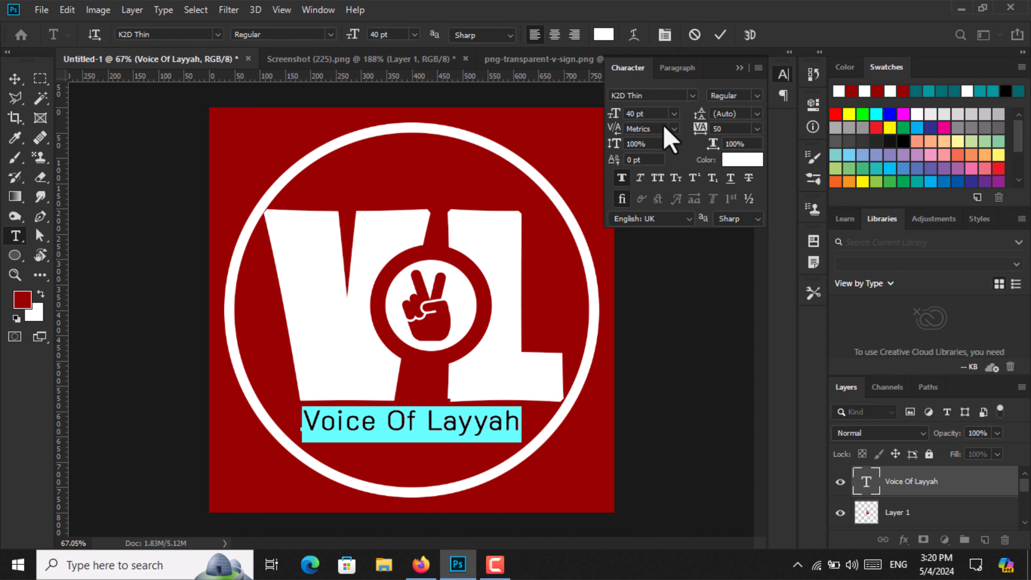
left_click(650, 114)
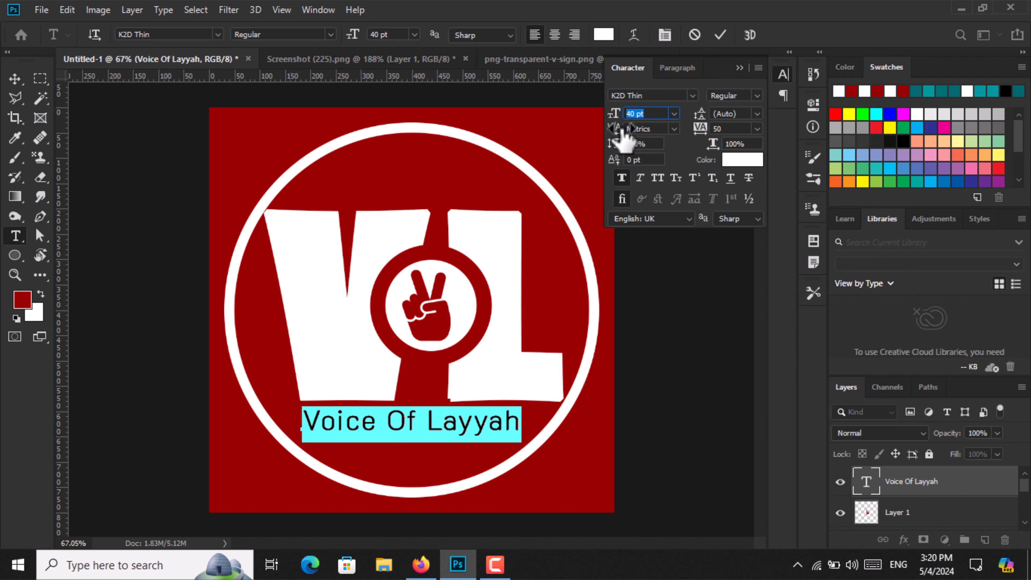
type("44")
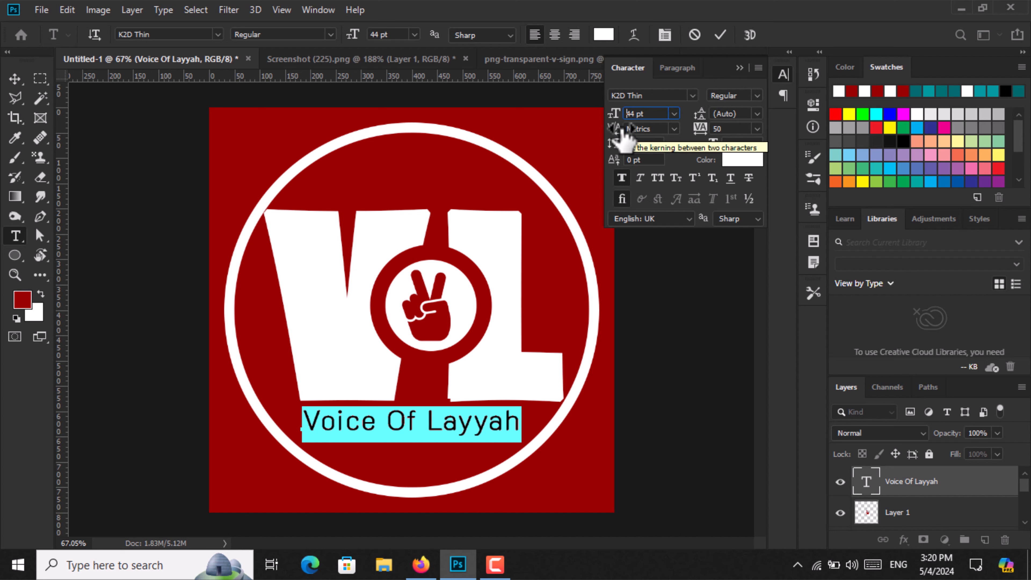
key("Return")
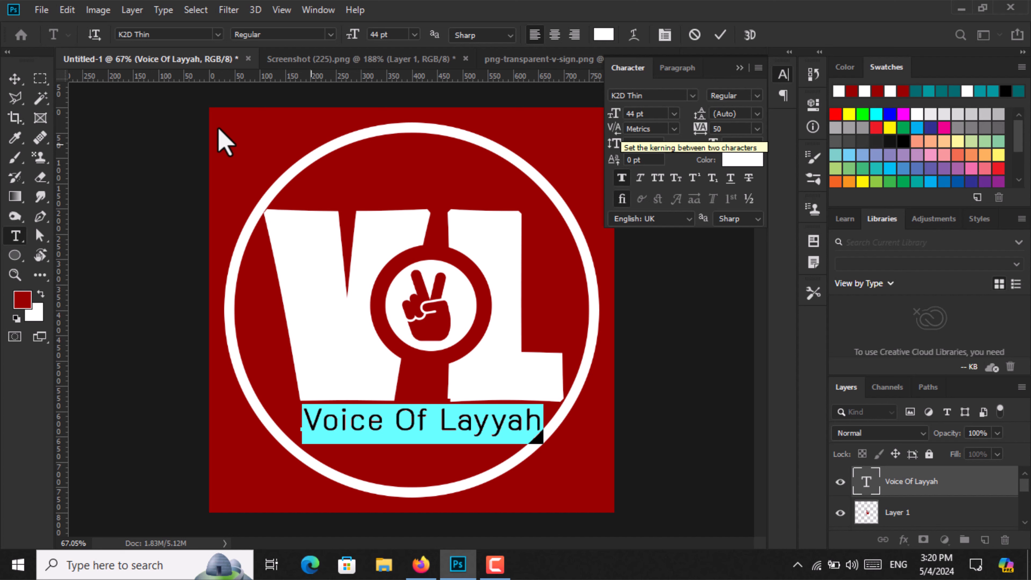
left_click(15, 78)
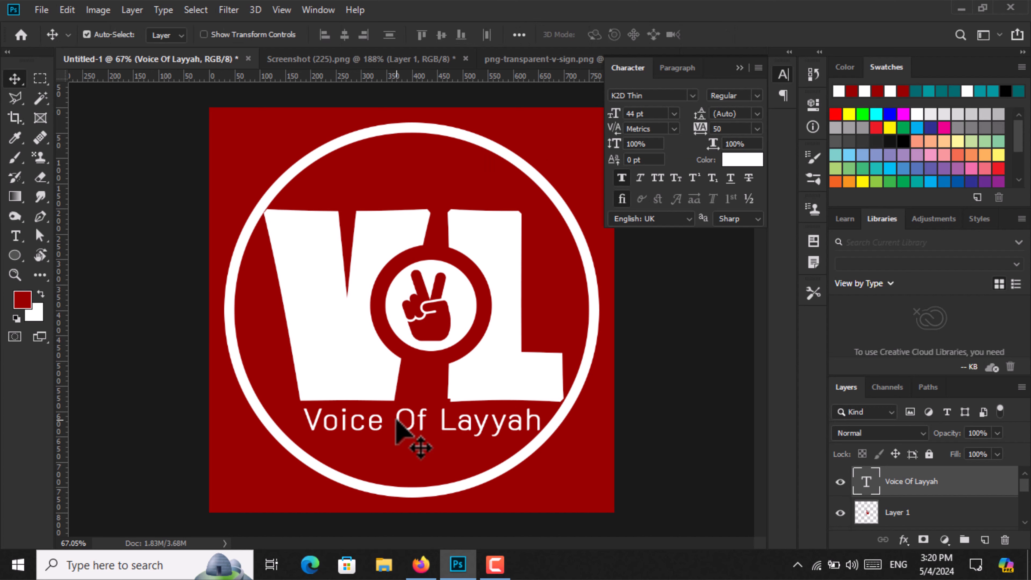
Nudge the "Voice Of Layyah" text slightly left below the VL letters and close the character settings
left_click_drag(364, 422, 365, 418)
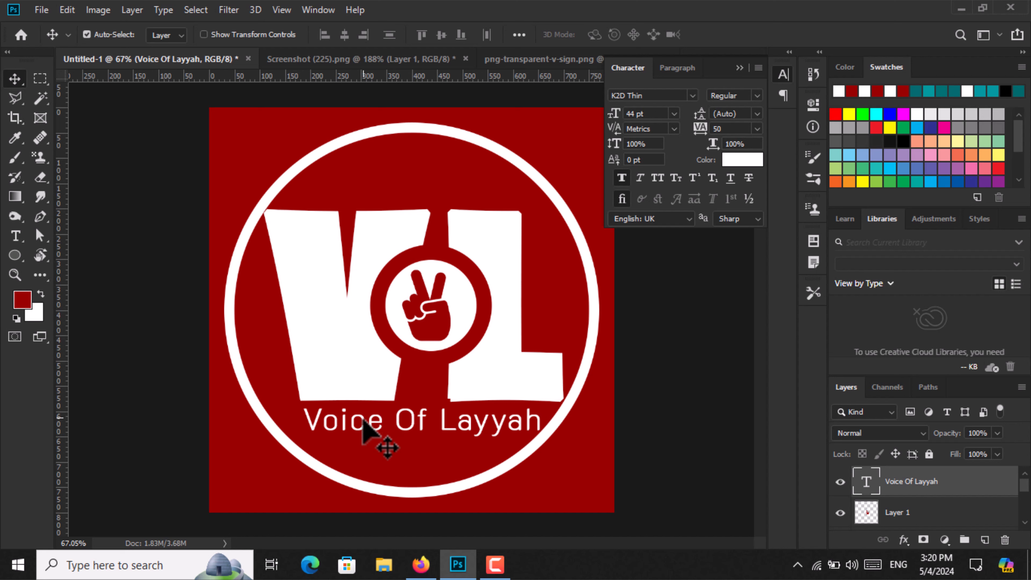
key("Left")
key("Left")
key("Left")
key("Left")
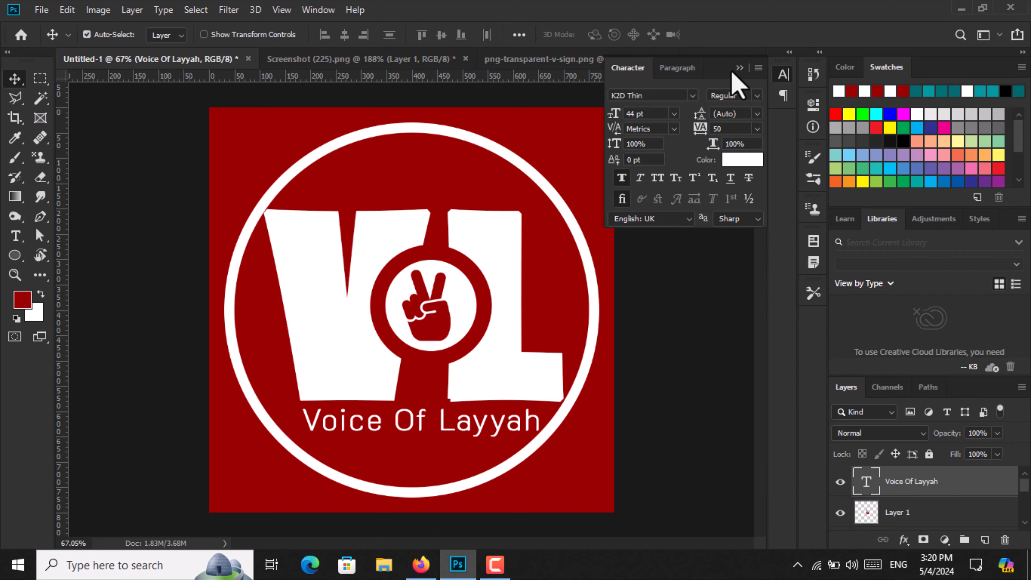
left_click(739, 68)
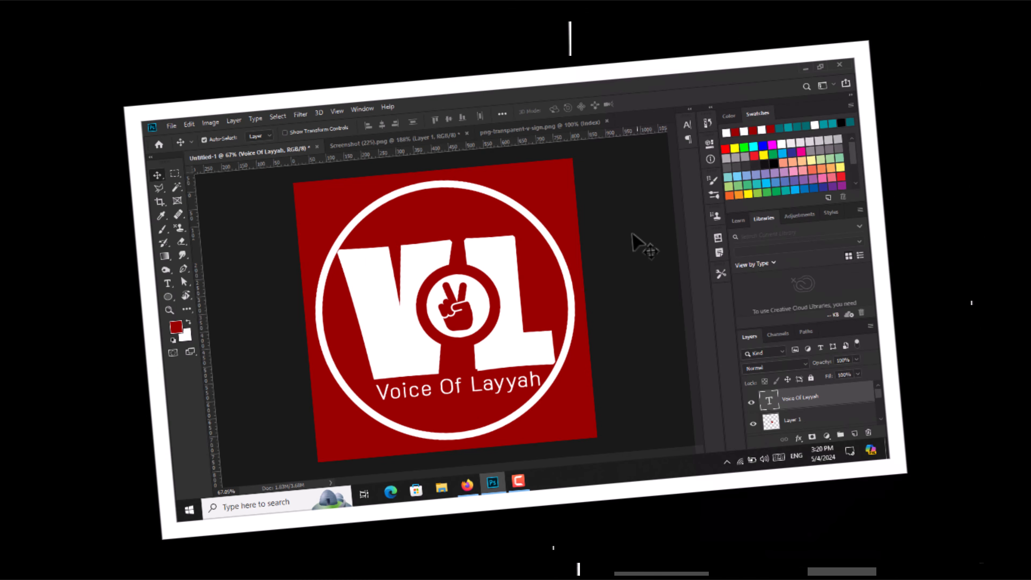